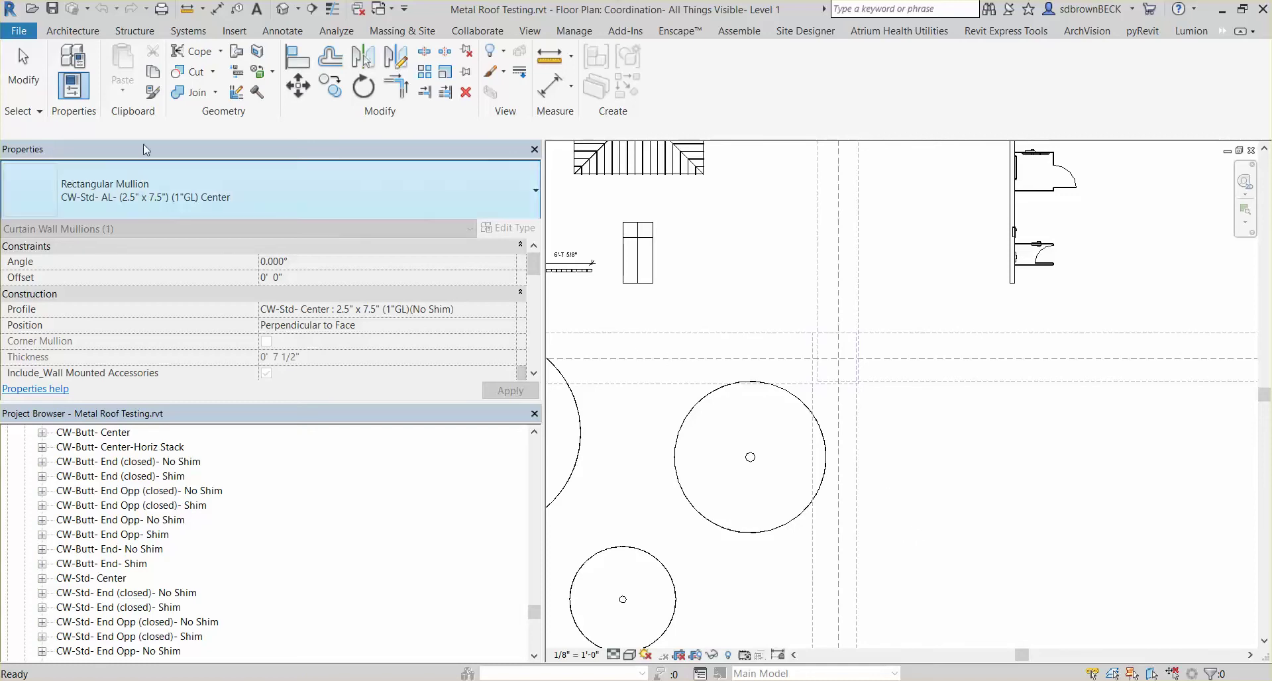
- On the Architecture tab, collapse Views in the Project Browser and show the mullion type list
{"action": "left_click", "coordinate": [73, 31]}
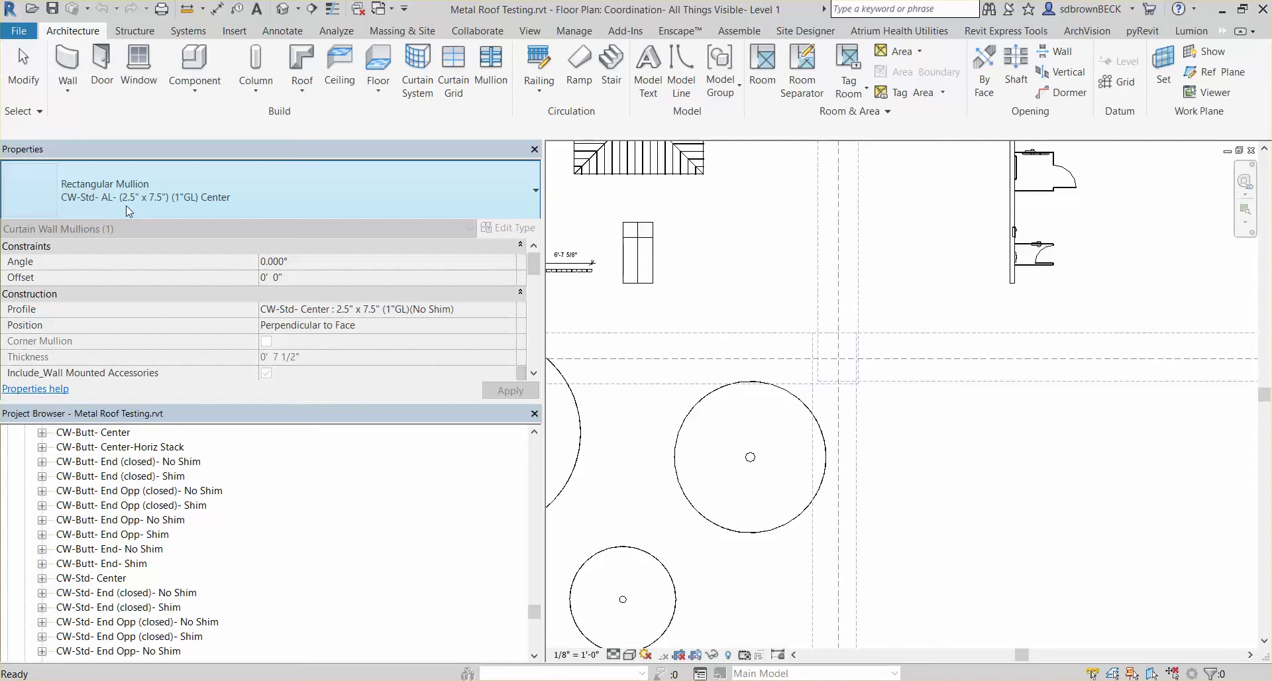
{"action": "left_click_drag", "start_coordinate": [534, 612], "coordinate": [549, 424]}
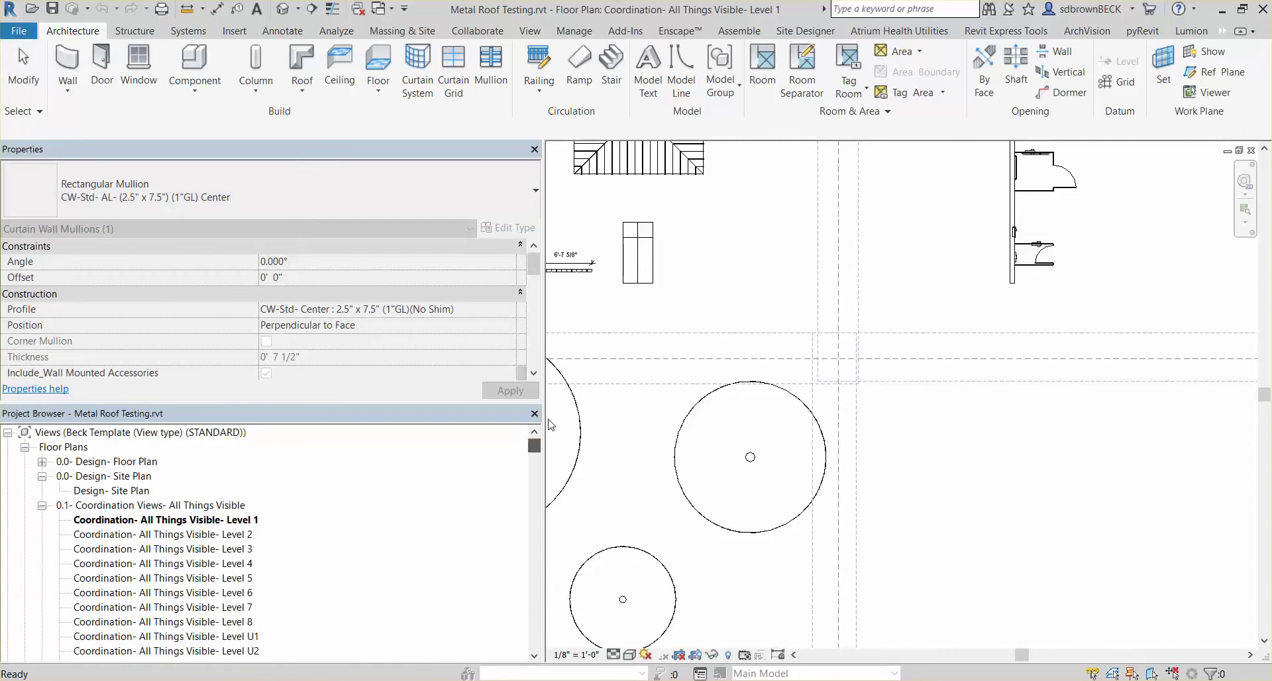
{"action": "left_click", "coordinate": [8, 432]}
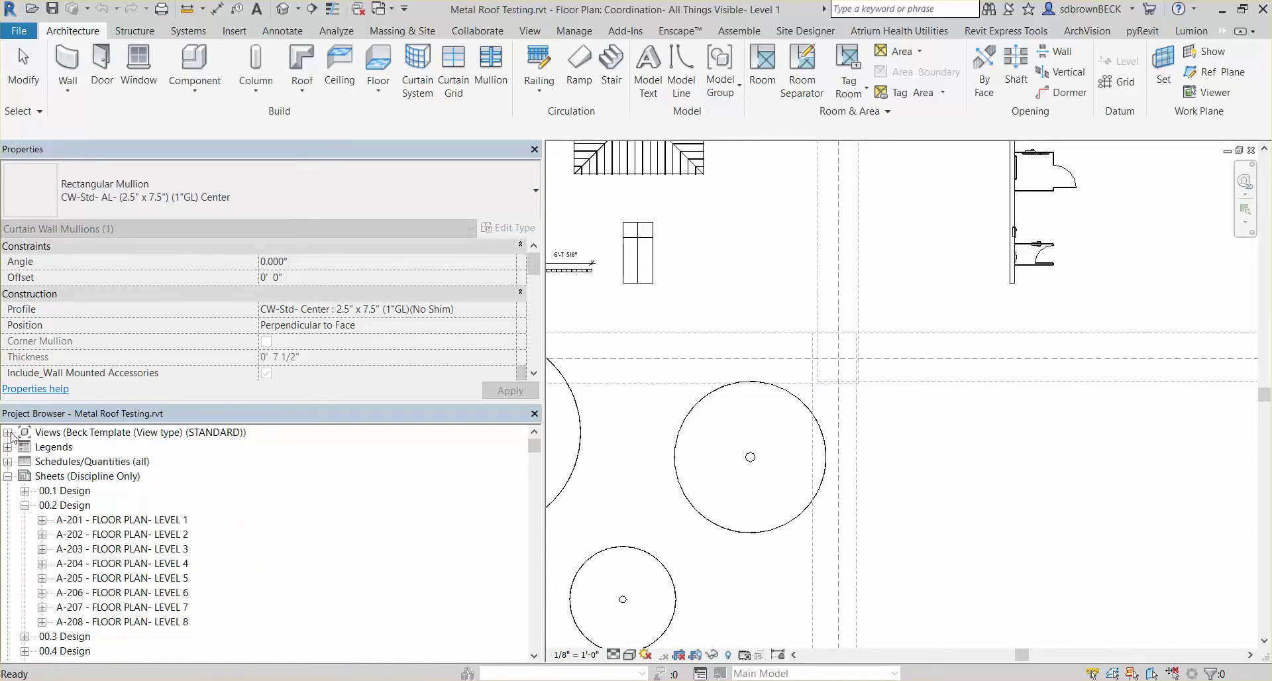
{"action": "left_click", "coordinate": [349, 190]}
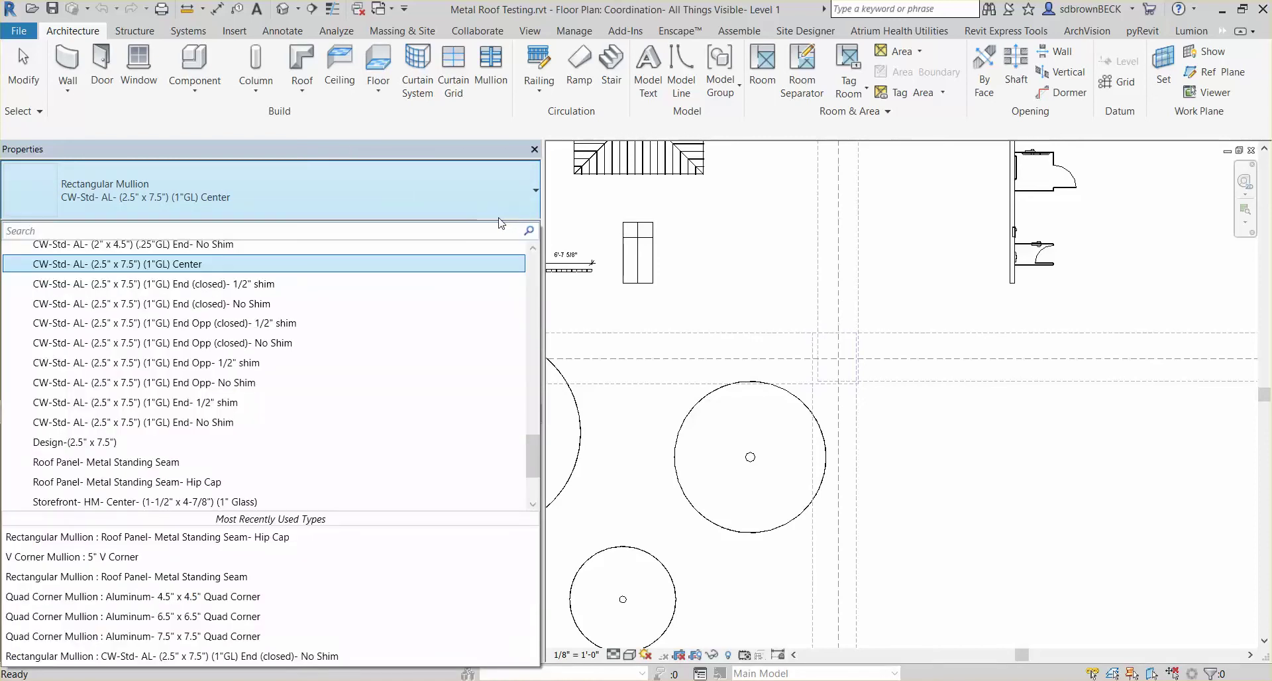
- Close the mullion type list, keeping CW-Std- AL- (2.5" x 7.5") (1"GL) Center
{"action": "left_click", "coordinate": [501, 224]}
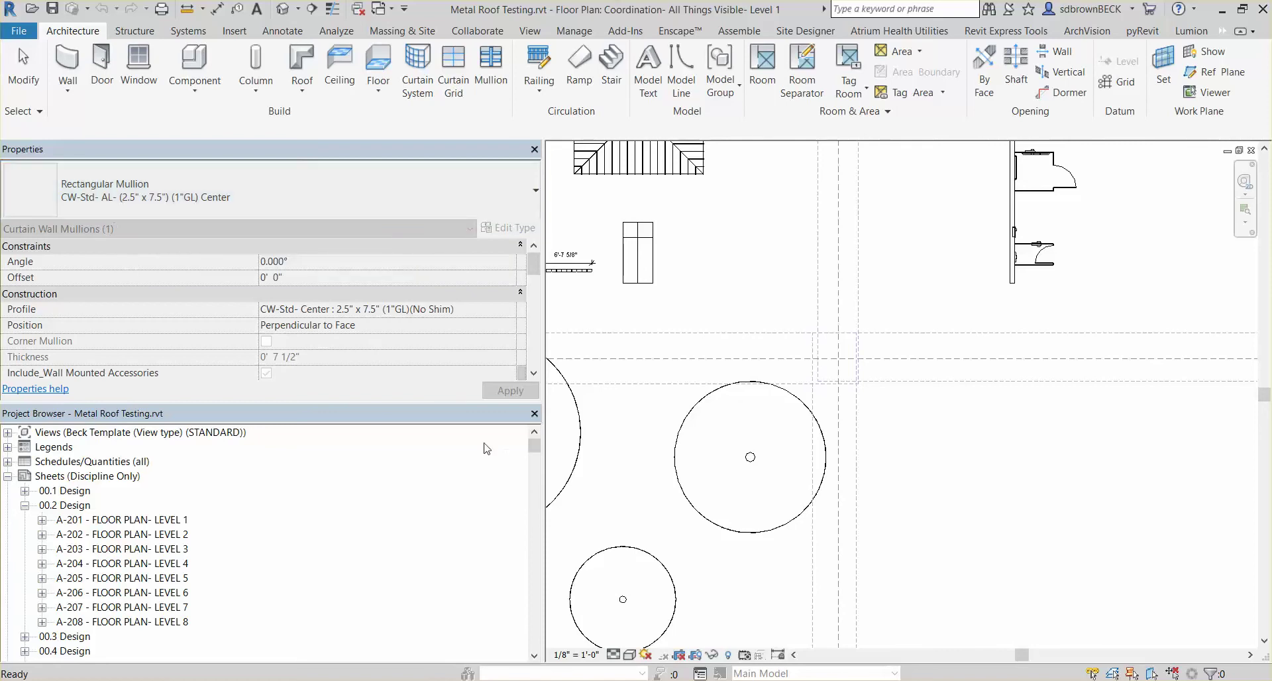
- Under Families > Curtain Wall Mullions > Rectangular Mullion, select the (2.5" x 7.5") (1"GL) Center type
{"action": "left_click_drag", "start_coordinate": [535, 452], "coordinate": [511, 566]}
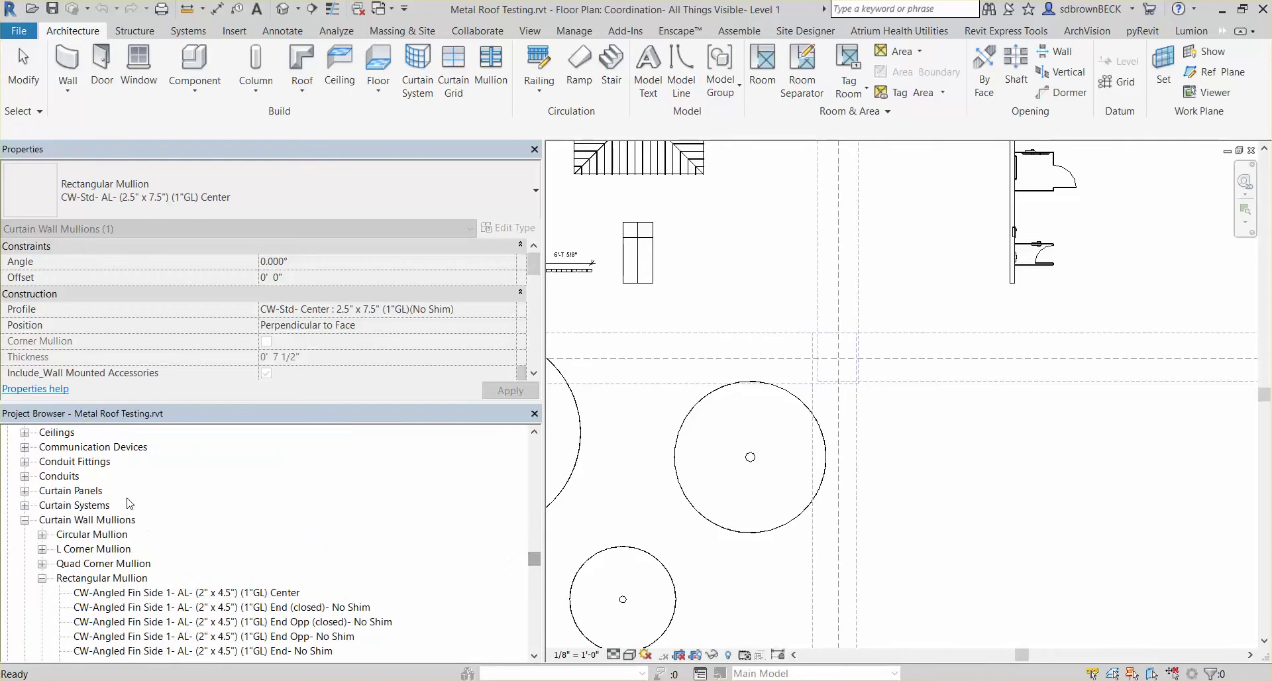
{"action": "scroll", "coordinate": [195, 605], "scroll_direction": "down", "scroll_amount": 5}
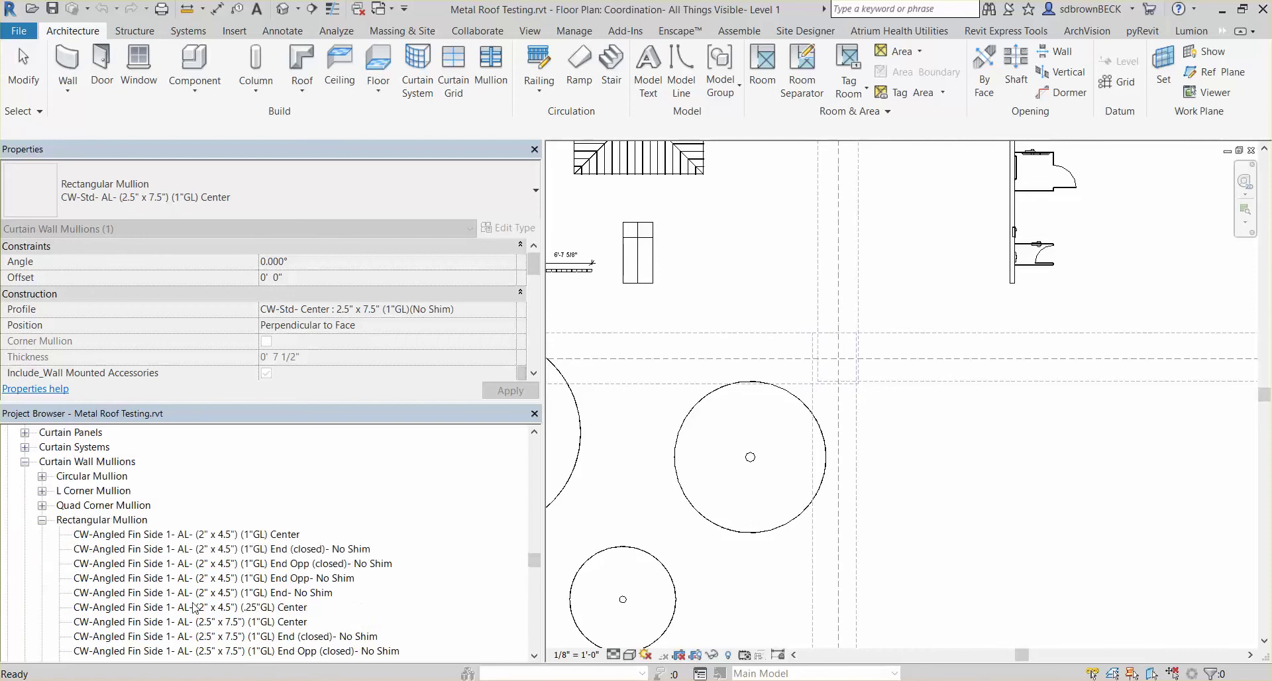
{"action": "scroll", "coordinate": [194, 604], "scroll_direction": "down", "scroll_amount": 7}
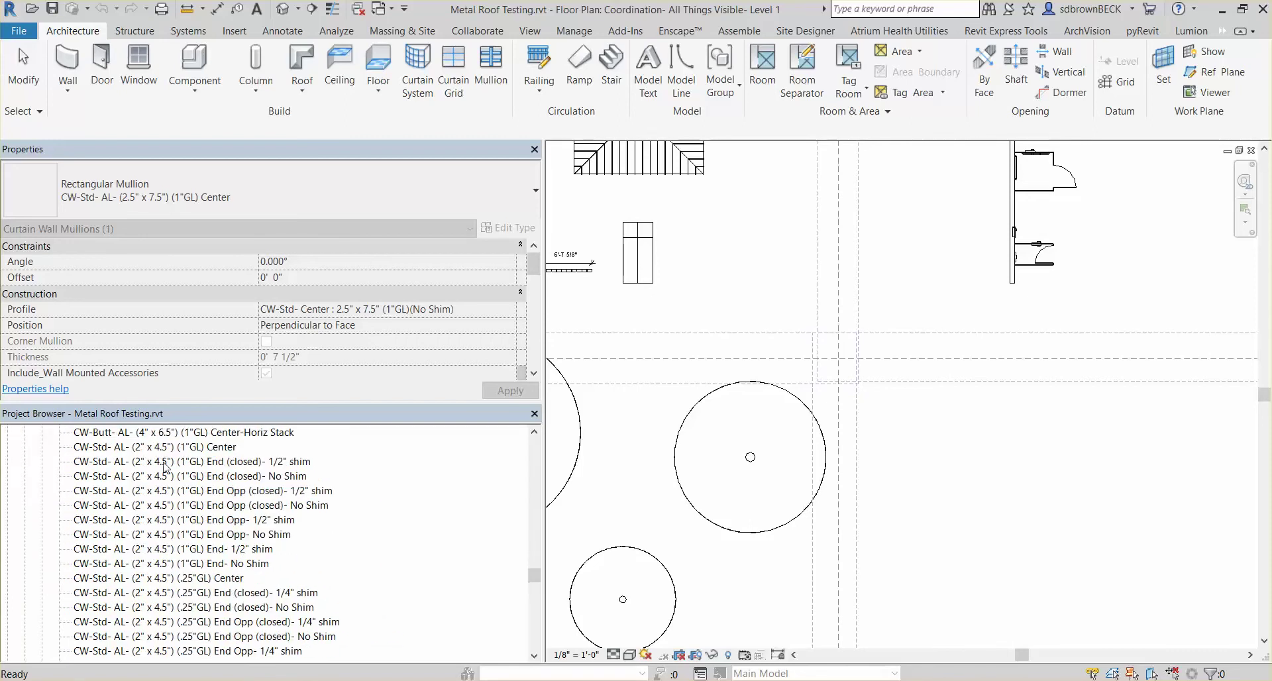
{"action": "scroll", "coordinate": [171, 626], "scroll_direction": "down", "scroll_amount": 1}
{"action": "left_click", "coordinate": [127, 653]}
{"action": "scroll", "coordinate": [128, 593], "scroll_direction": "down", "scroll_amount": 2}
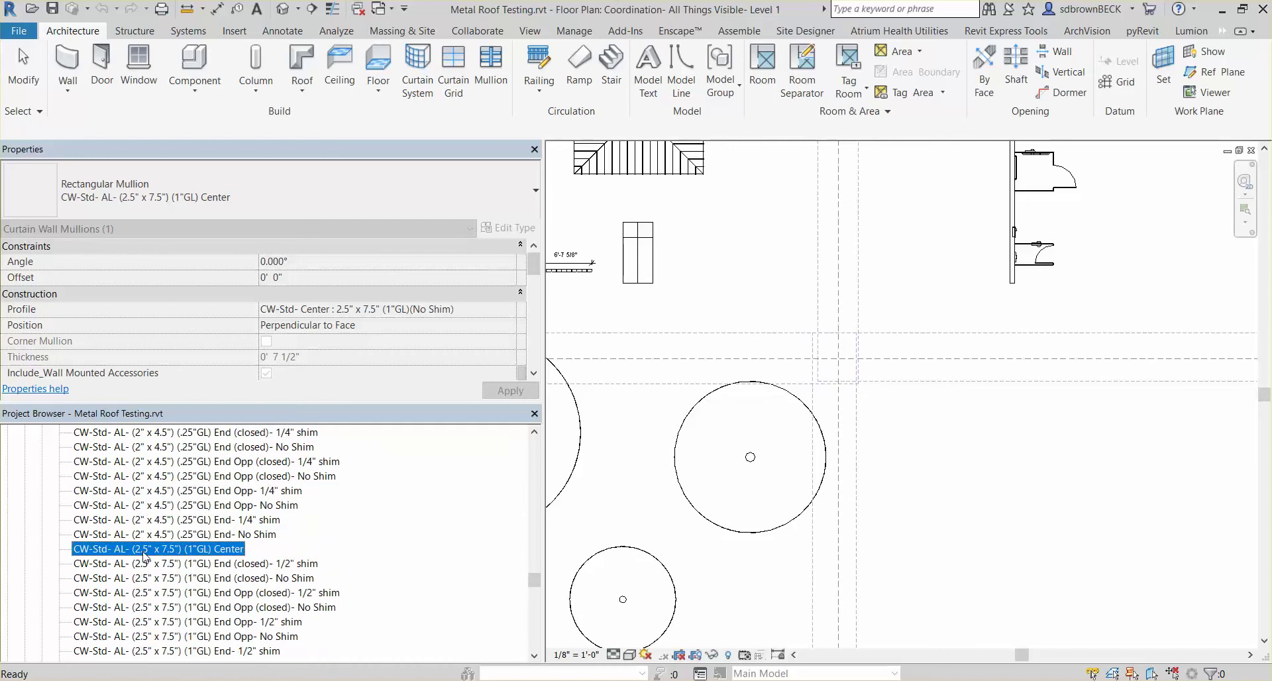
{"action": "scroll", "coordinate": [145, 556], "scroll_direction": "down", "scroll_amount": 1}
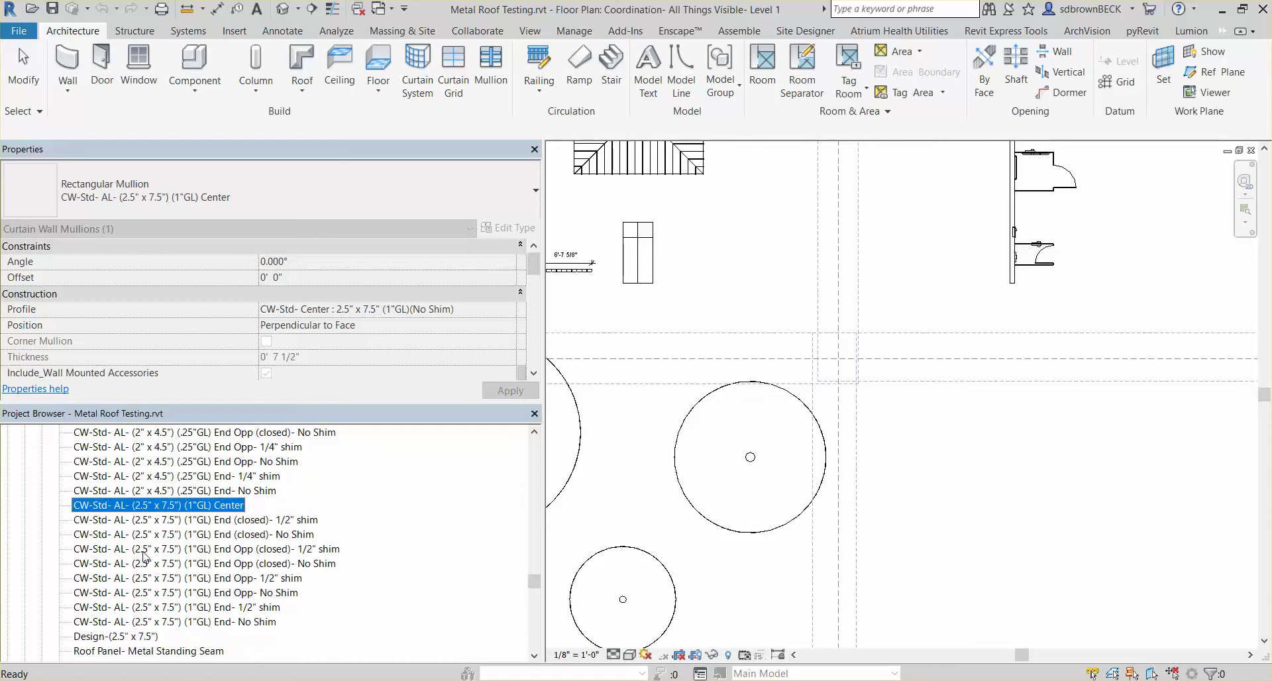
{"action": "left_click", "coordinate": [133, 621]}
{"action": "left_click", "coordinate": [153, 519]}
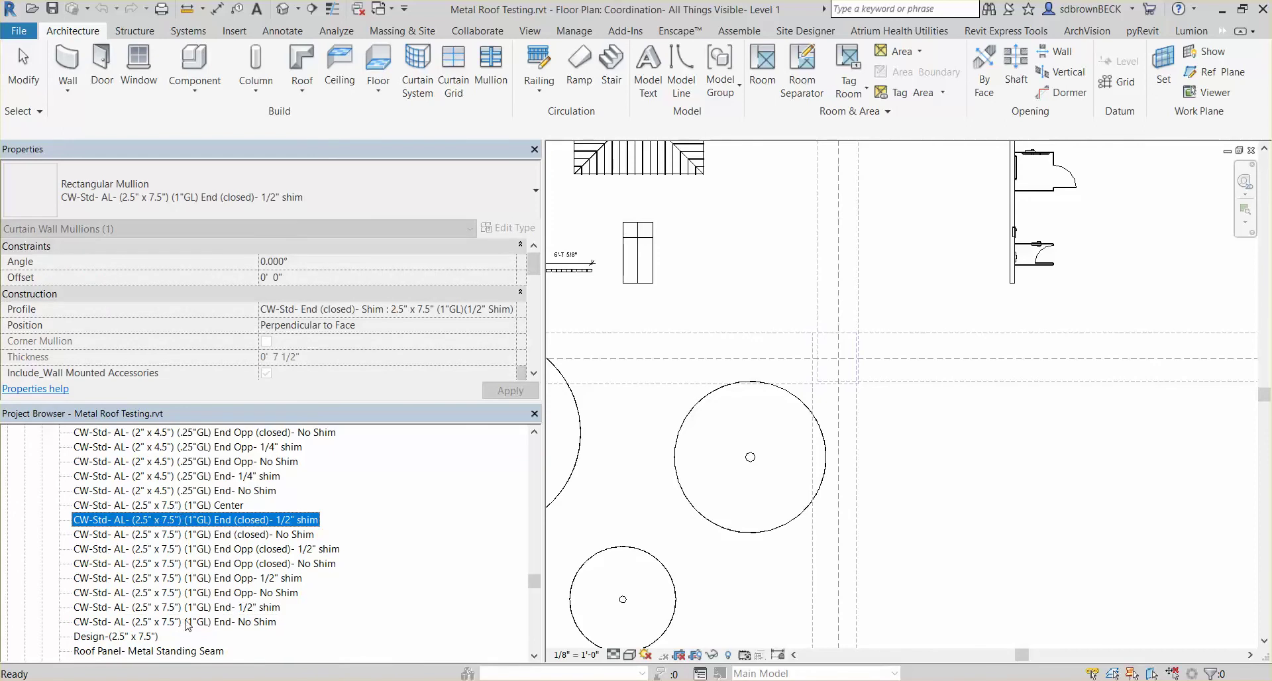
{"action": "left_click", "coordinate": [151, 506]}
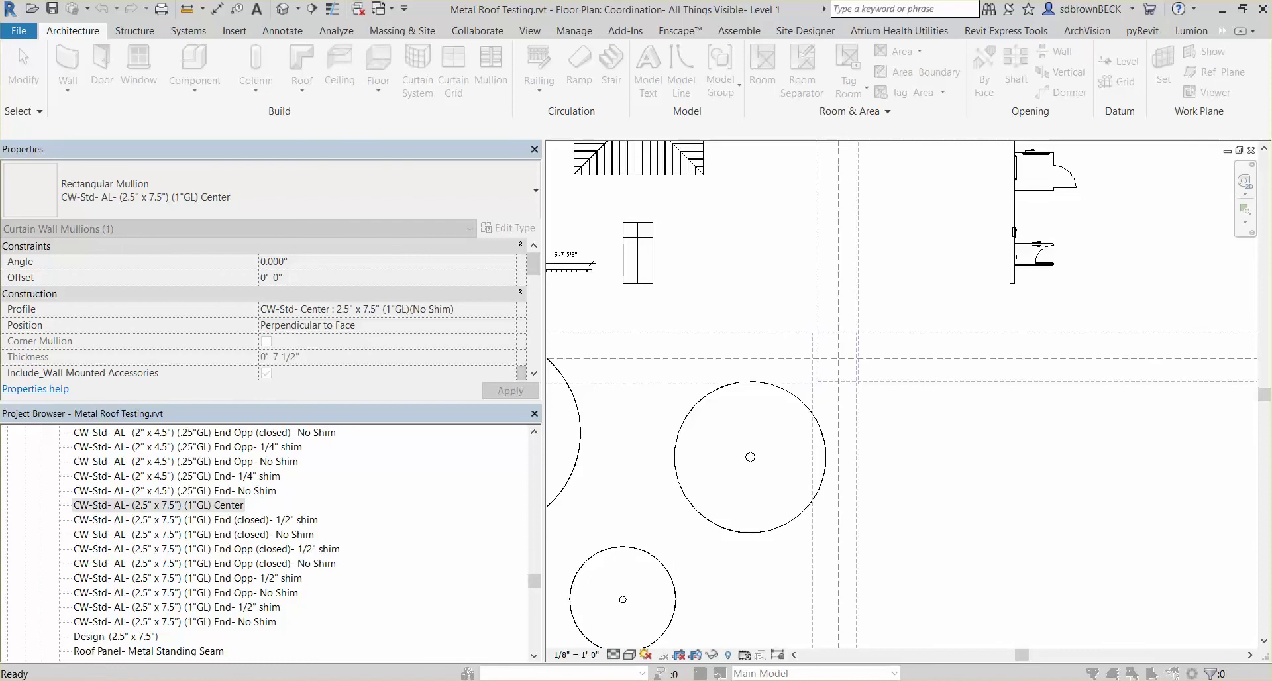
{"action": "key", "text": "t"}
{"action": "key", "text": "p"}
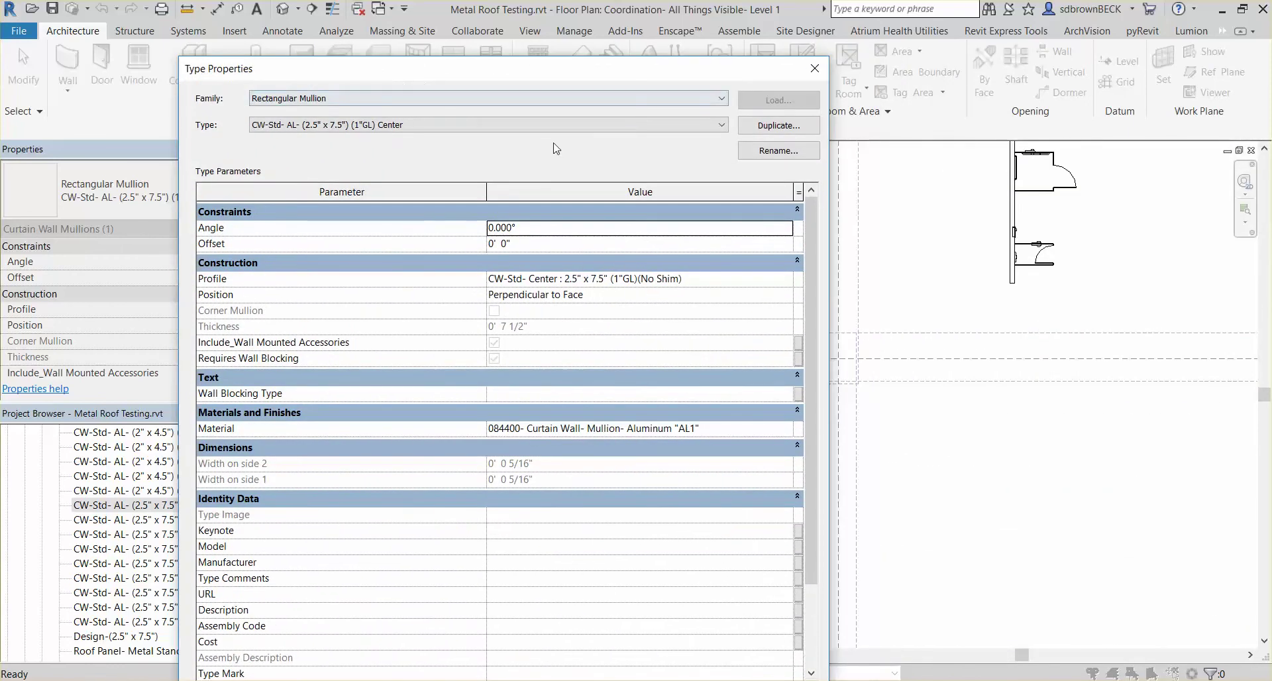
{"action": "left_click", "coordinate": [790, 282]}
{"action": "left_click", "coordinate": [786, 279]}
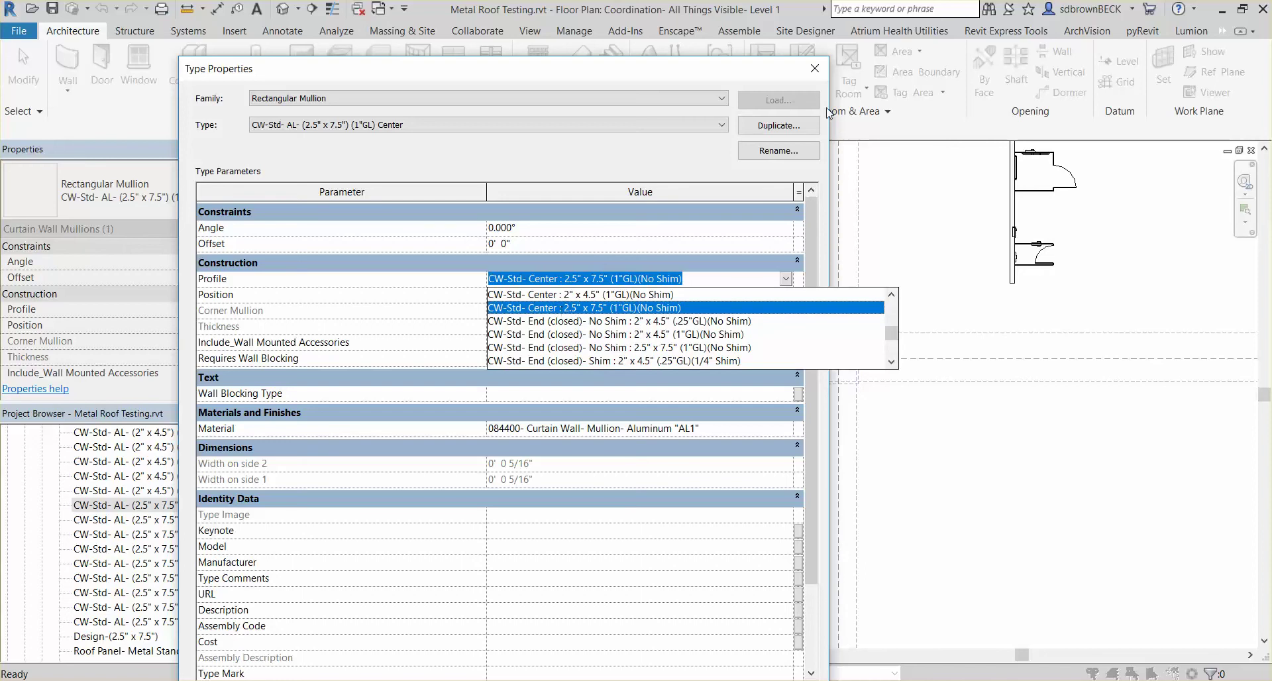
{"action": "left_click", "coordinate": [815, 68]}
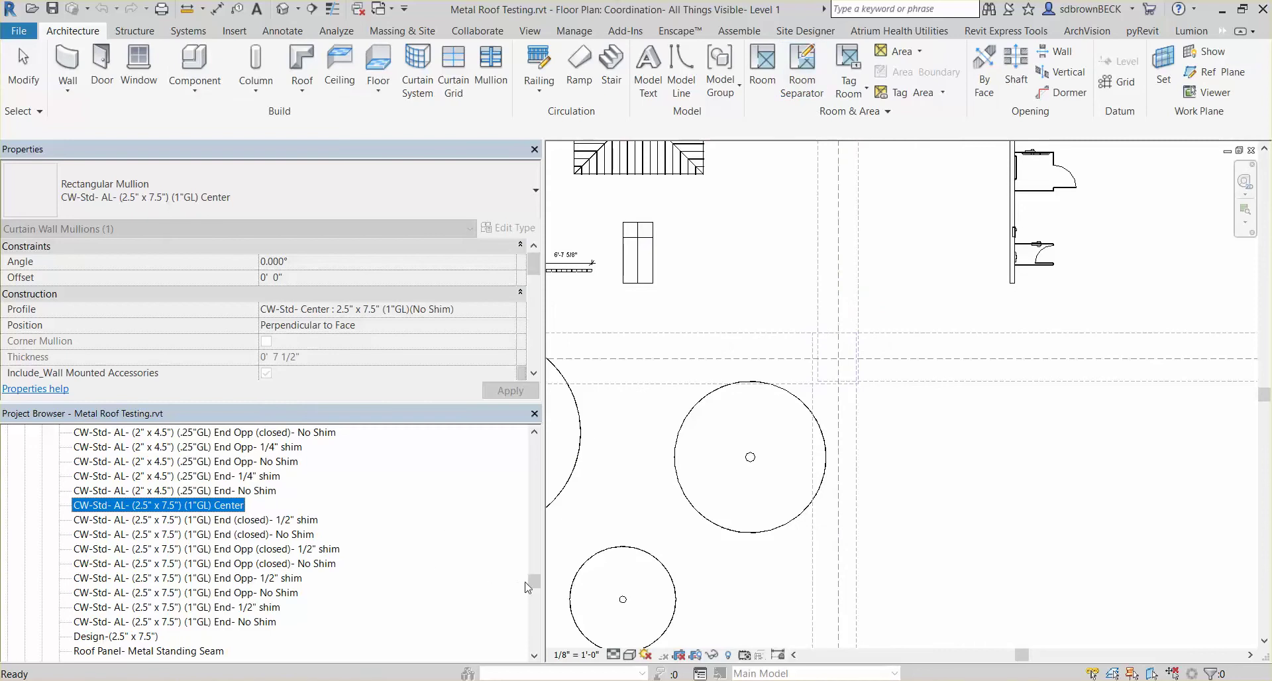
- Expand the CW-Std- Center profile family, then duplicate and delete its 2.5" x 7.5" type
{"action": "left_click_drag", "start_coordinate": [533, 582], "coordinate": [531, 598]}
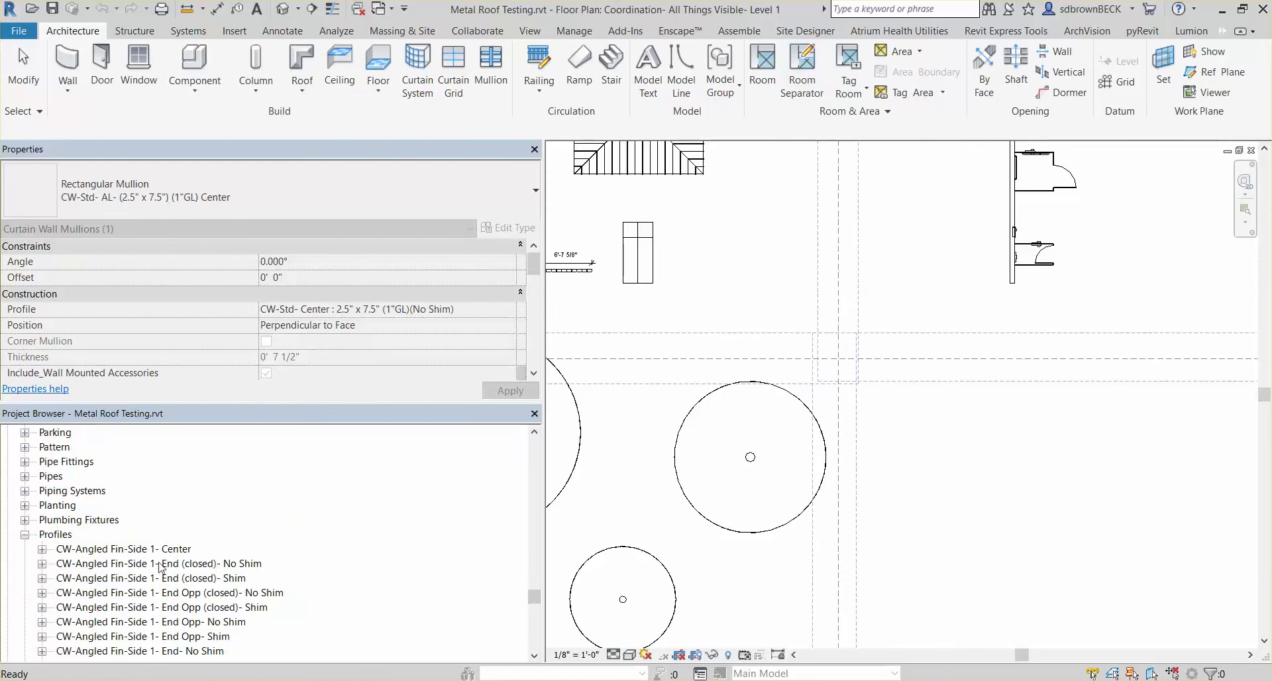
{"action": "scroll", "coordinate": [159, 567], "scroll_direction": "down", "scroll_amount": 7}
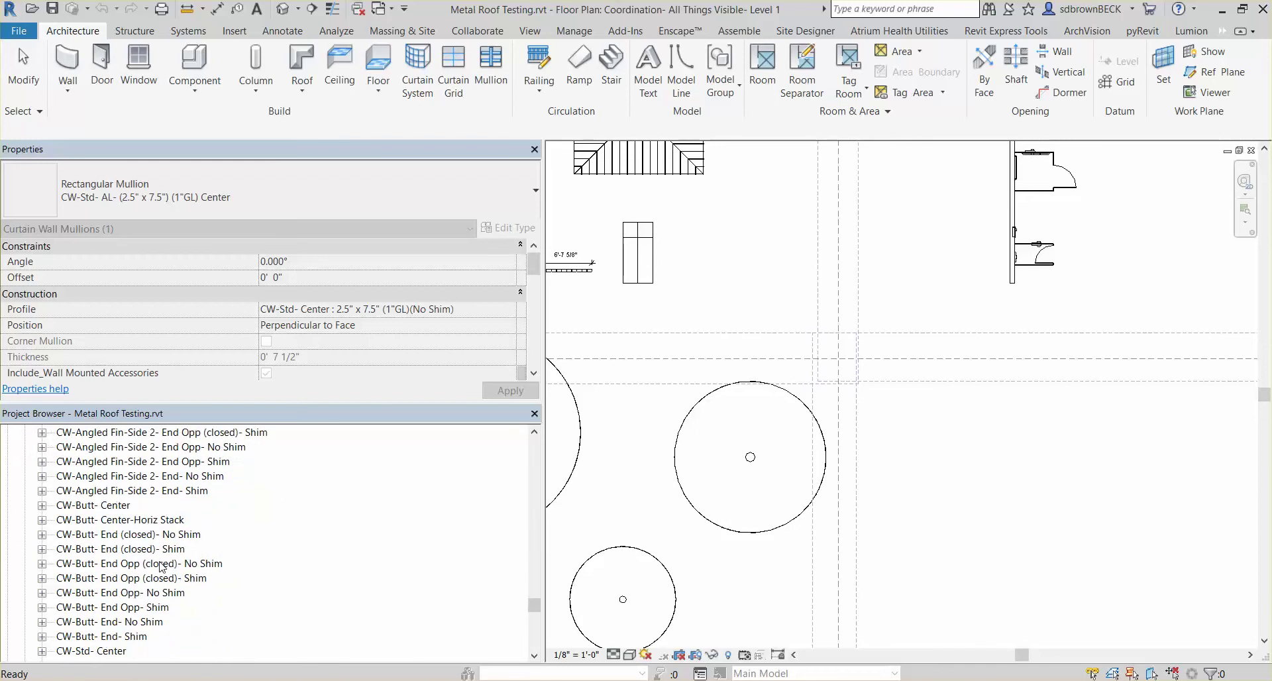
{"action": "scroll", "coordinate": [160, 567], "scroll_direction": "down", "scroll_amount": 4}
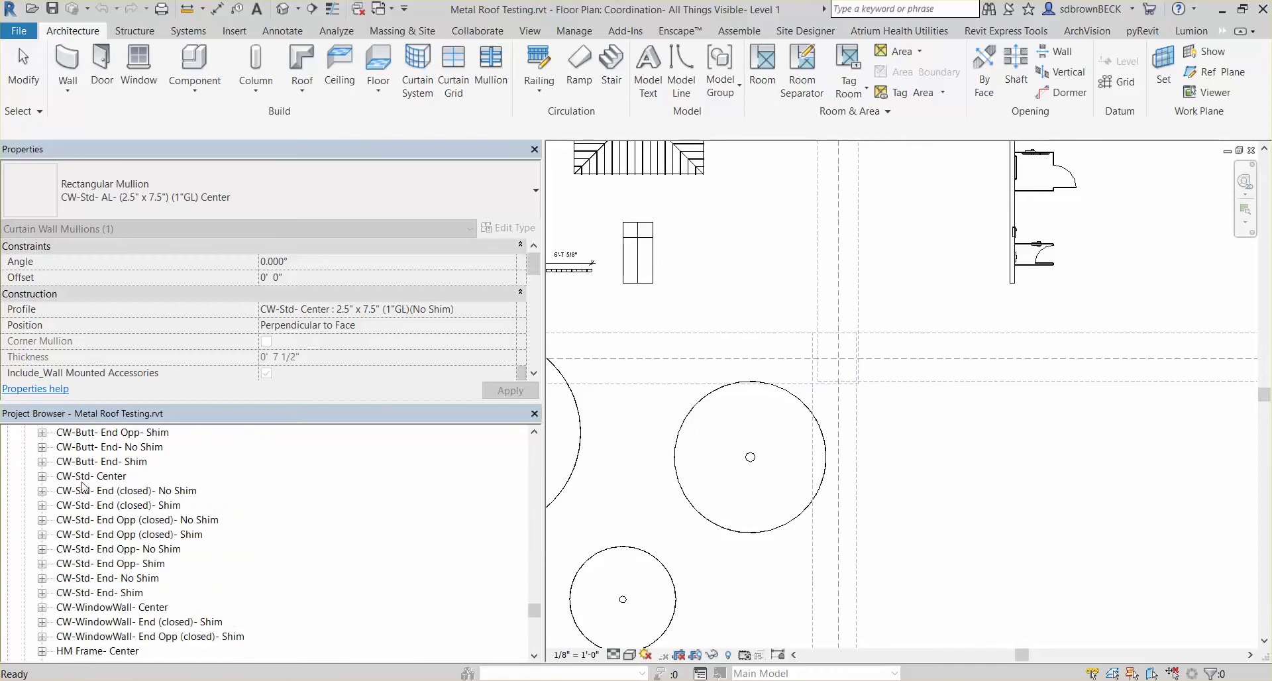
{"action": "left_click", "coordinate": [43, 477]}
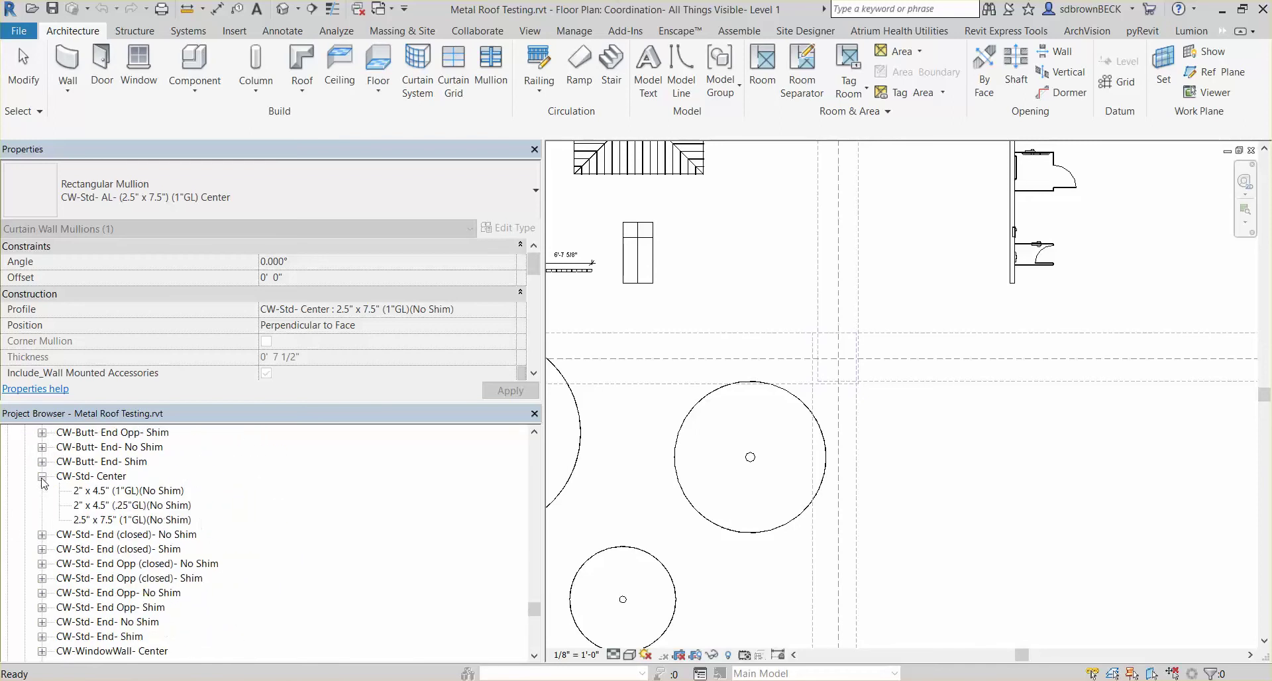
{"action": "right_click", "coordinate": [135, 519]}
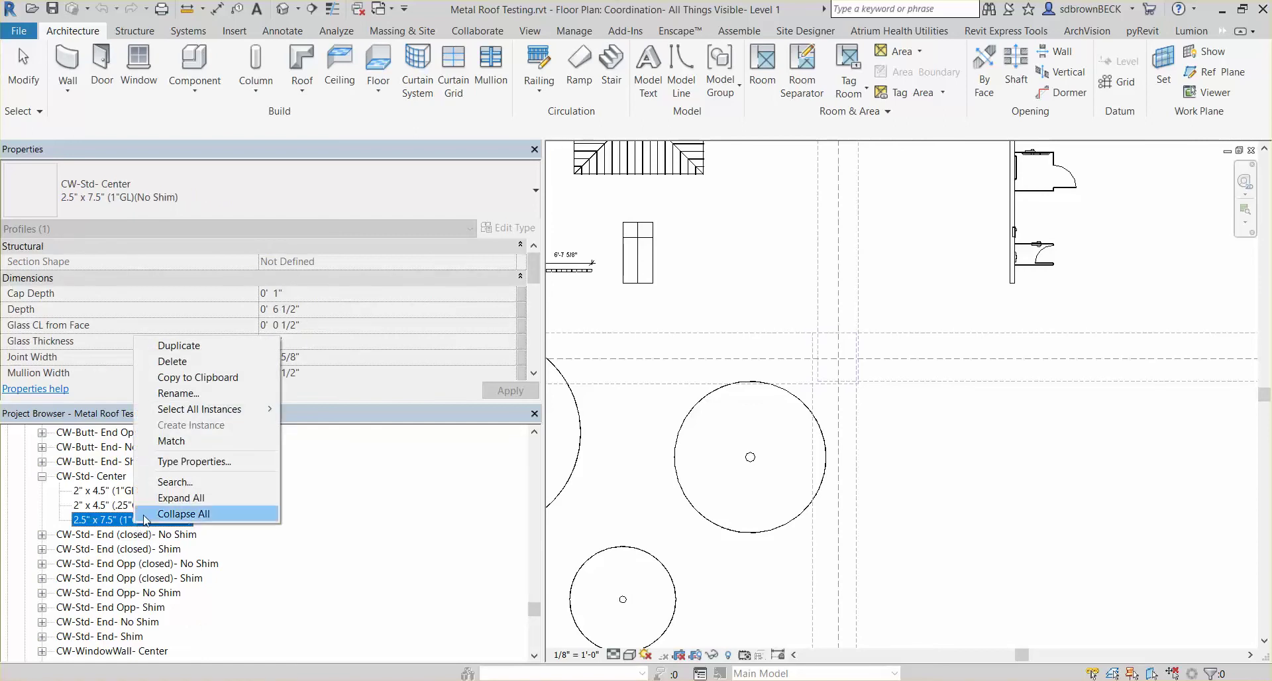
{"action": "left_click", "coordinate": [225, 356]}
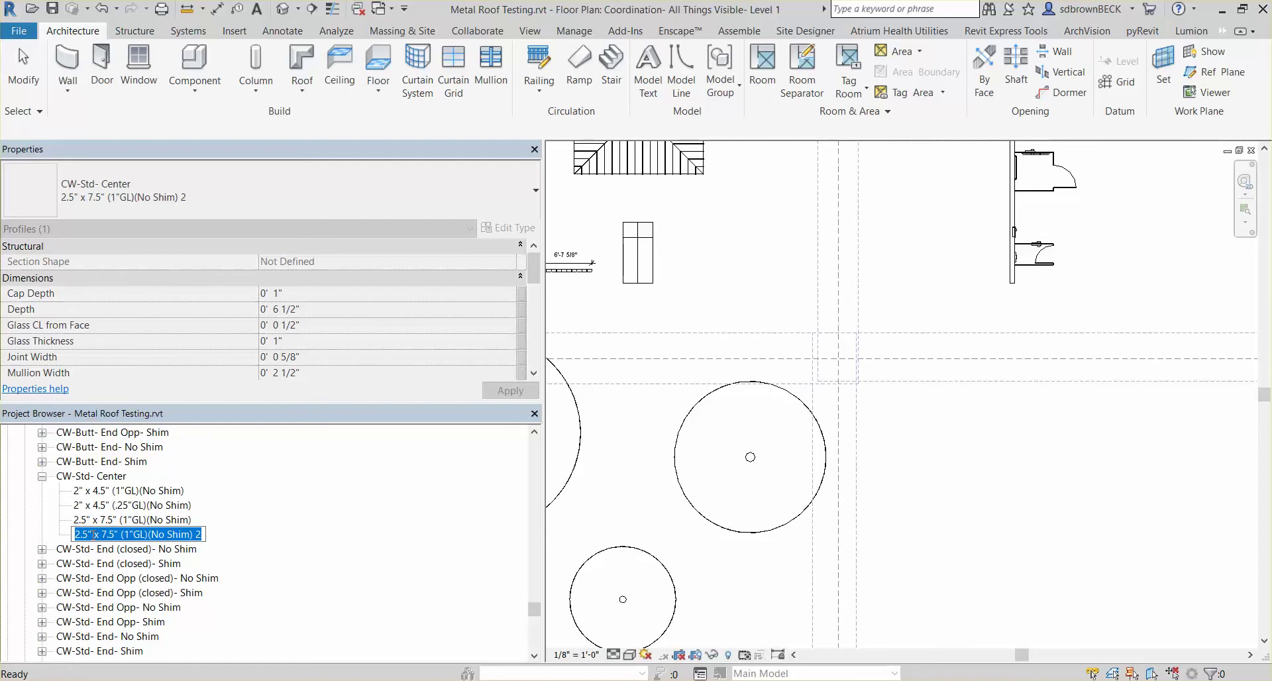
{"action": "key", "text": "Return"}
{"action": "key", "text": "Delete"}
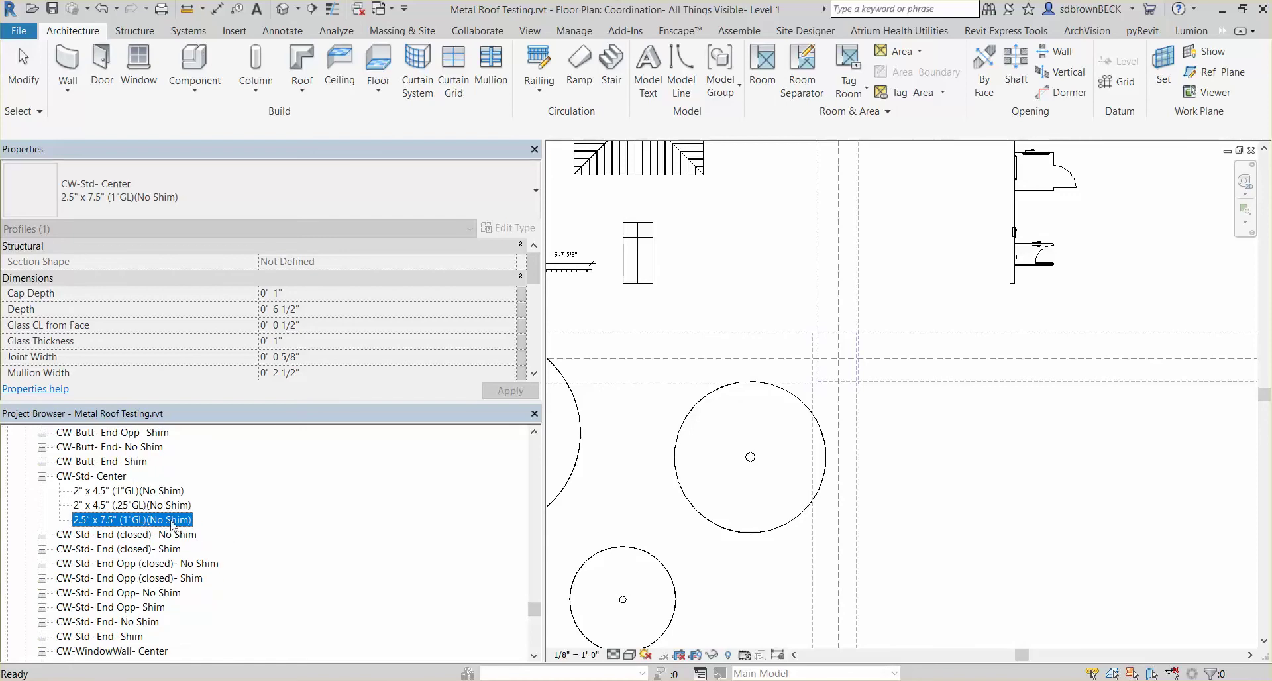
- Rename the 2.5" x 7.5" (1"GL)(No Shim) profile type to 2" x 6" (1"GL)(No Shim)
{"action": "right_click", "coordinate": [171, 526]}
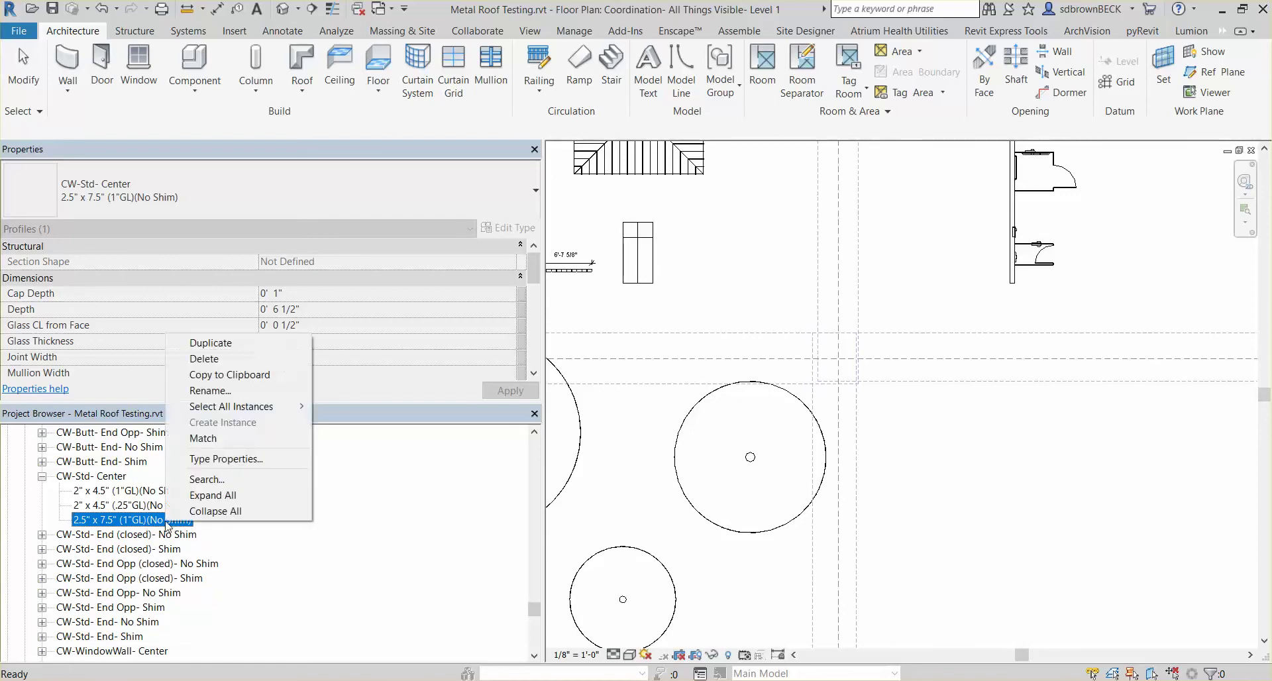
{"action": "left_click", "coordinate": [199, 392]}
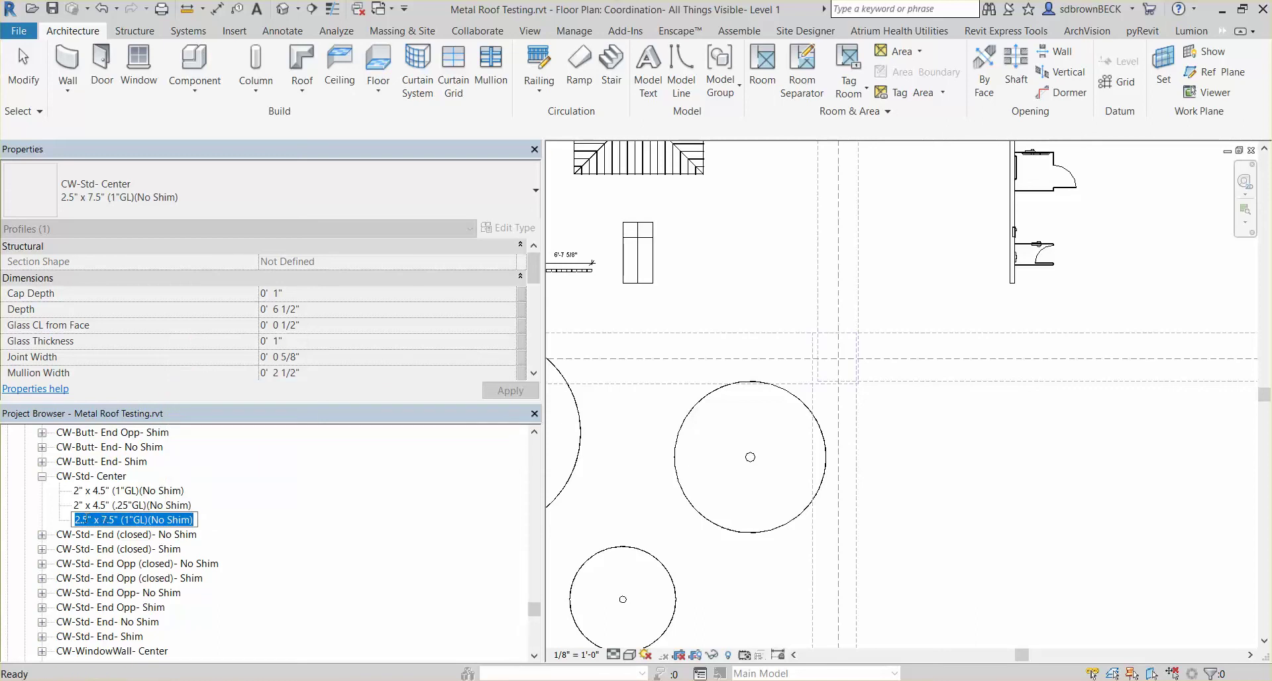
{"action": "left_click", "coordinate": [87, 520]}
{"action": "key", "text": "BackSpace"}
{"action": "key", "text": "BackSpace"}
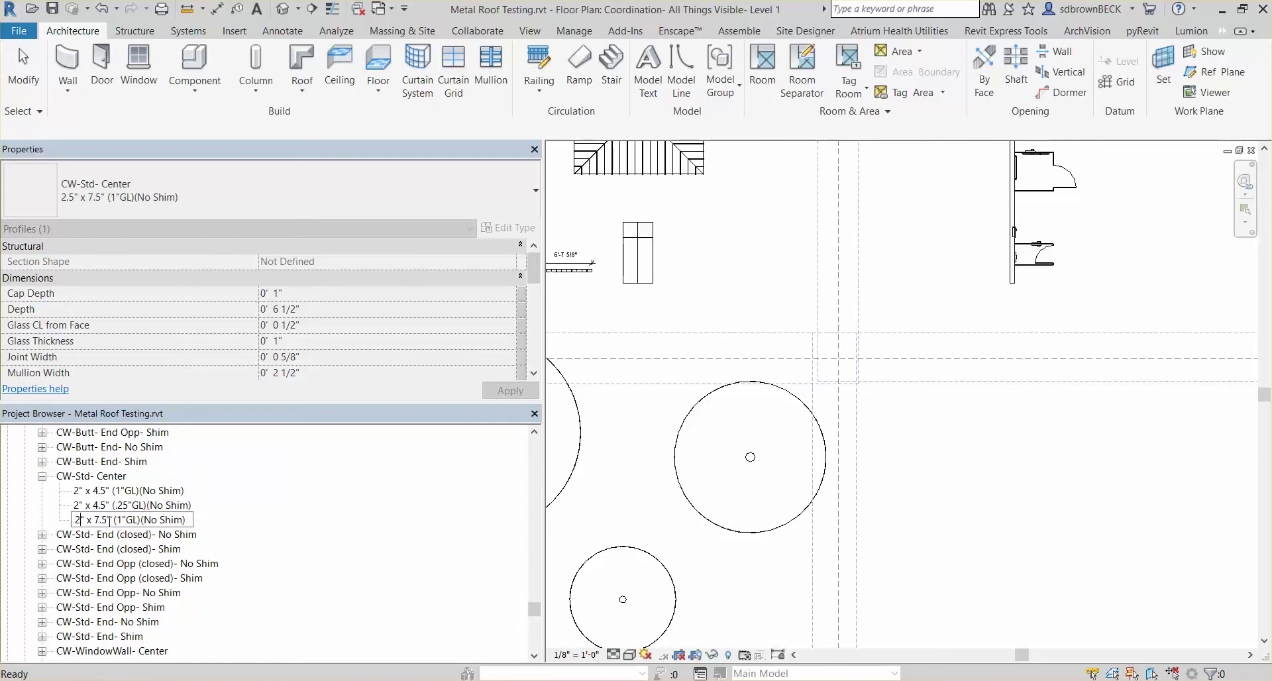
{"action": "key", "text": "BackSpace"}
{"action": "key", "text": "BackSpace"}
{"action": "key", "text": "BackSpace"}
{"action": "type", "text": "6"}
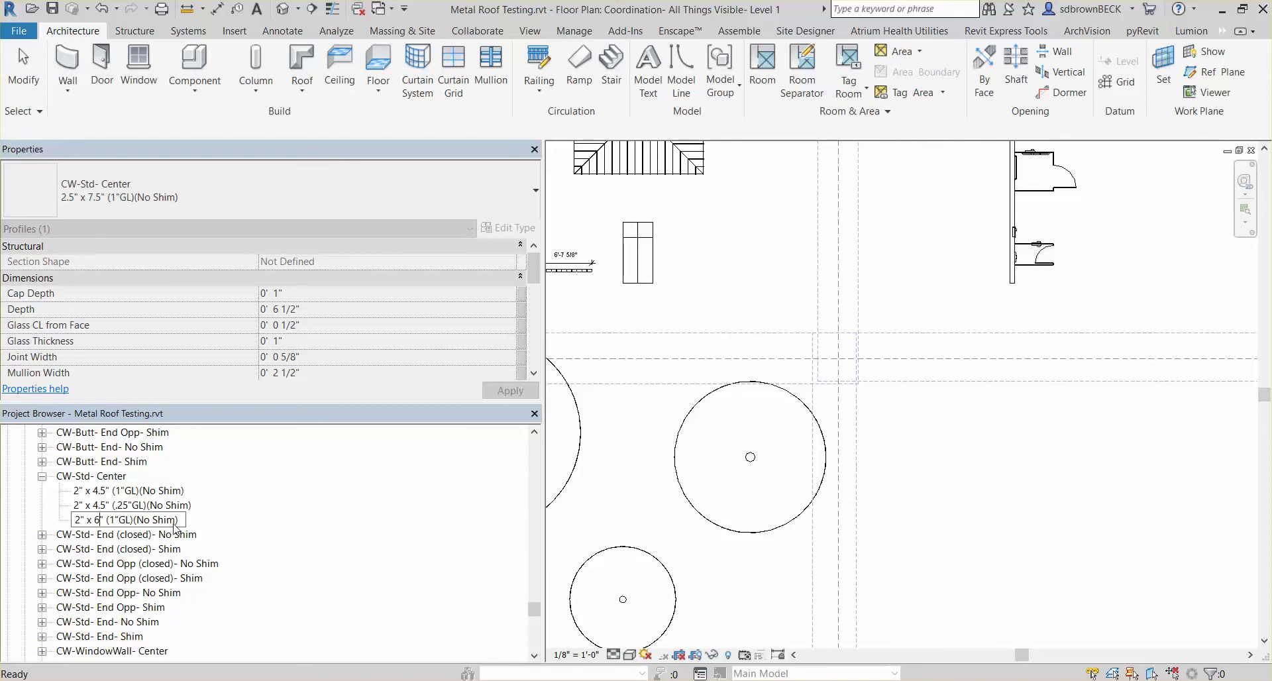
{"action": "key", "text": "Return"}
{"action": "double_click", "coordinate": [165, 524]}
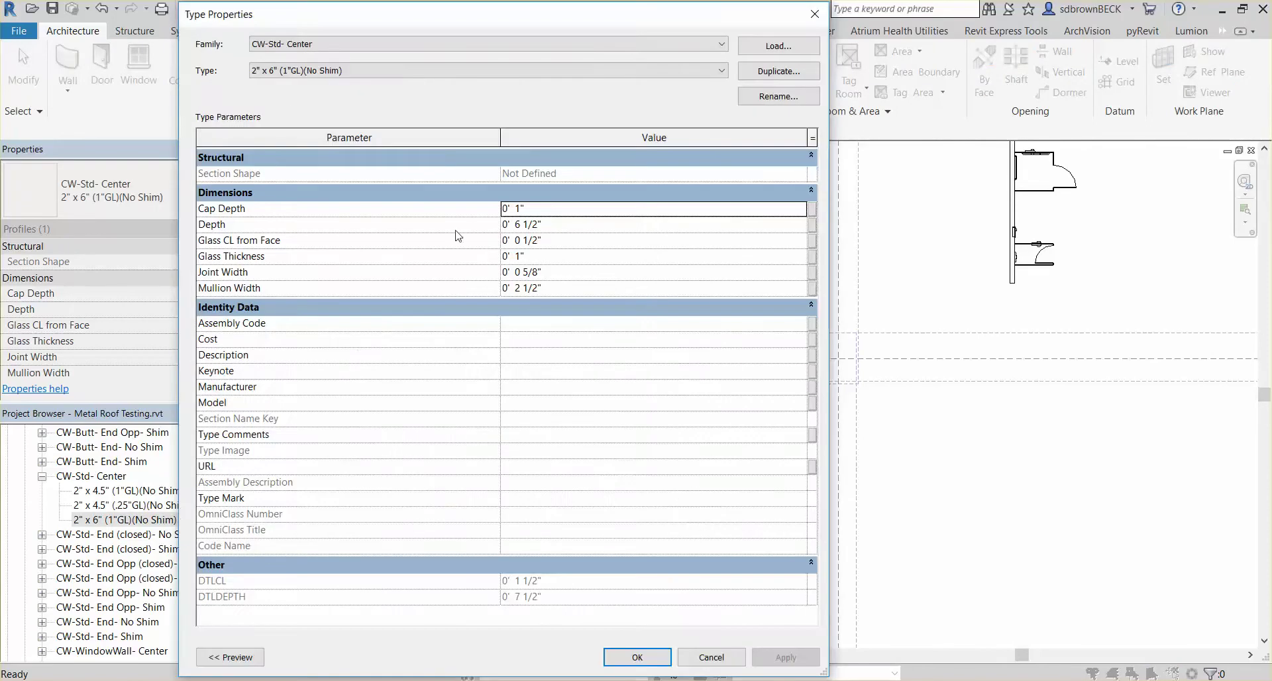
- Set the Center 2" x 6" profile's Depth to 5 1/2"
{"action": "left_click", "coordinate": [517, 225]}
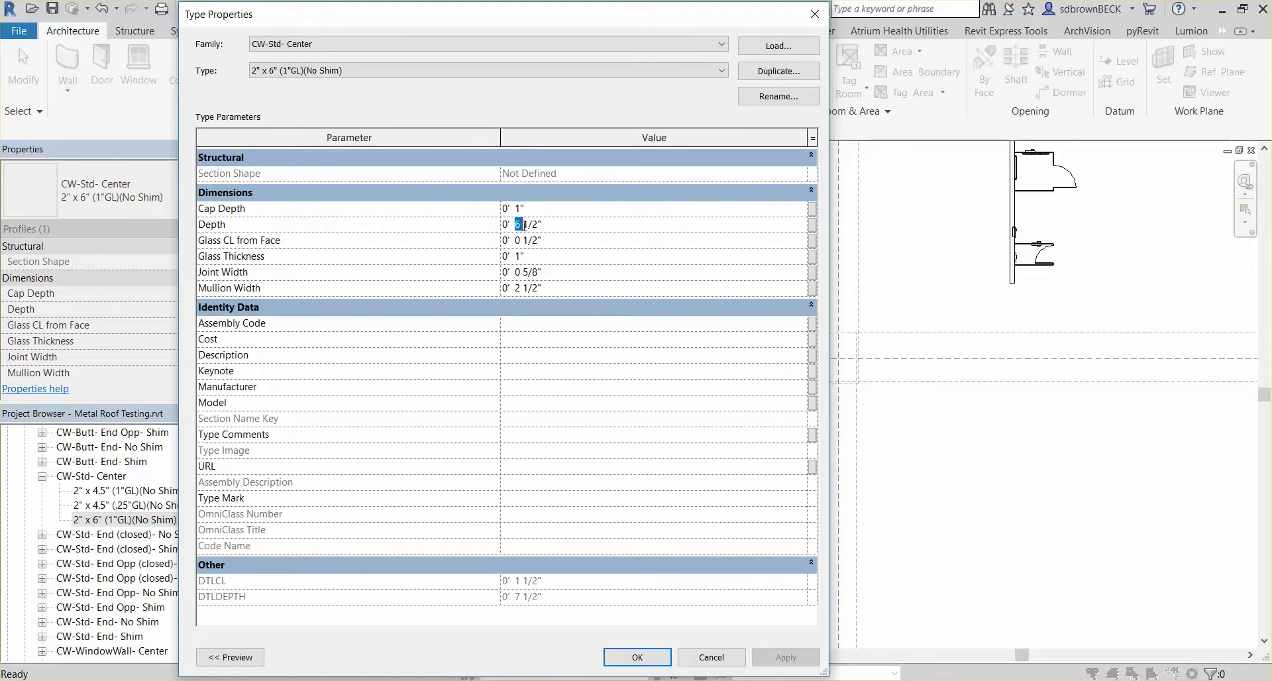
{"action": "type", "text": "5"}
{"action": "left_click", "coordinate": [494, 278]}
{"action": "left_click", "coordinate": [639, 658]}
- Set the Center 2" x 6" profile's Mullion Width to 2"
{"action": "double_click", "coordinate": [157, 525]}
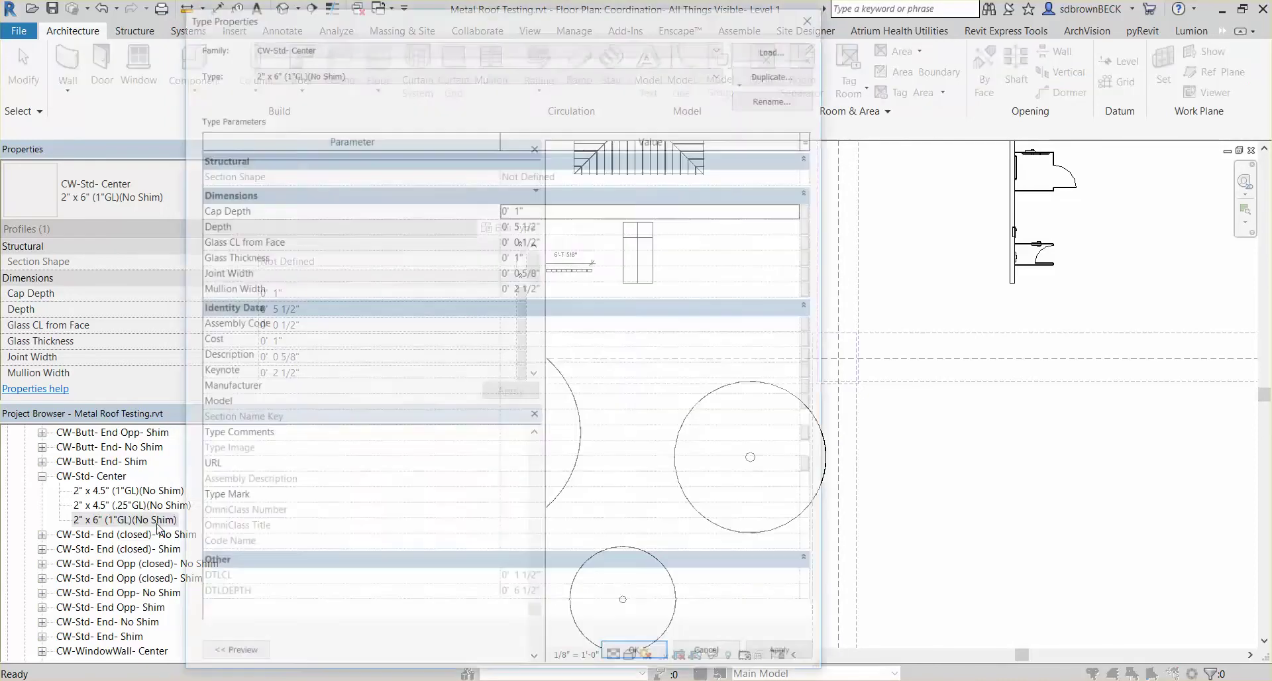
{"action": "left_click", "coordinate": [576, 289]}
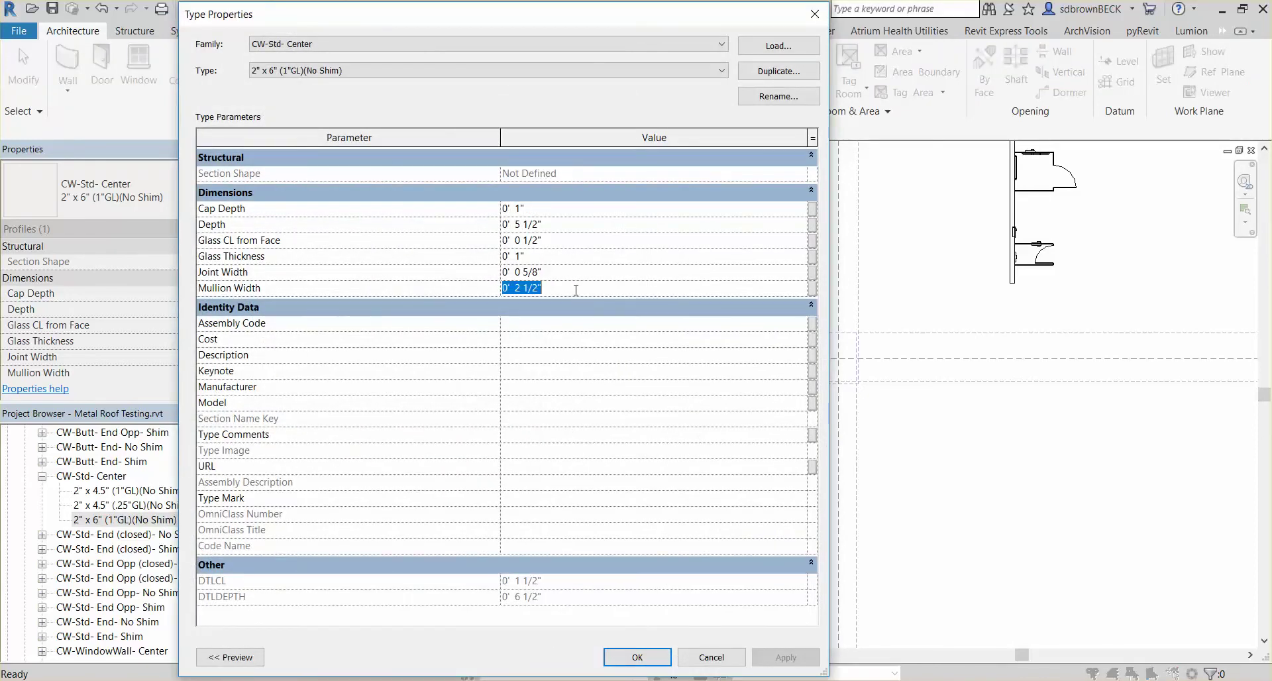
{"action": "type", "text": "2\""}
{"action": "left_click", "coordinate": [622, 654]}
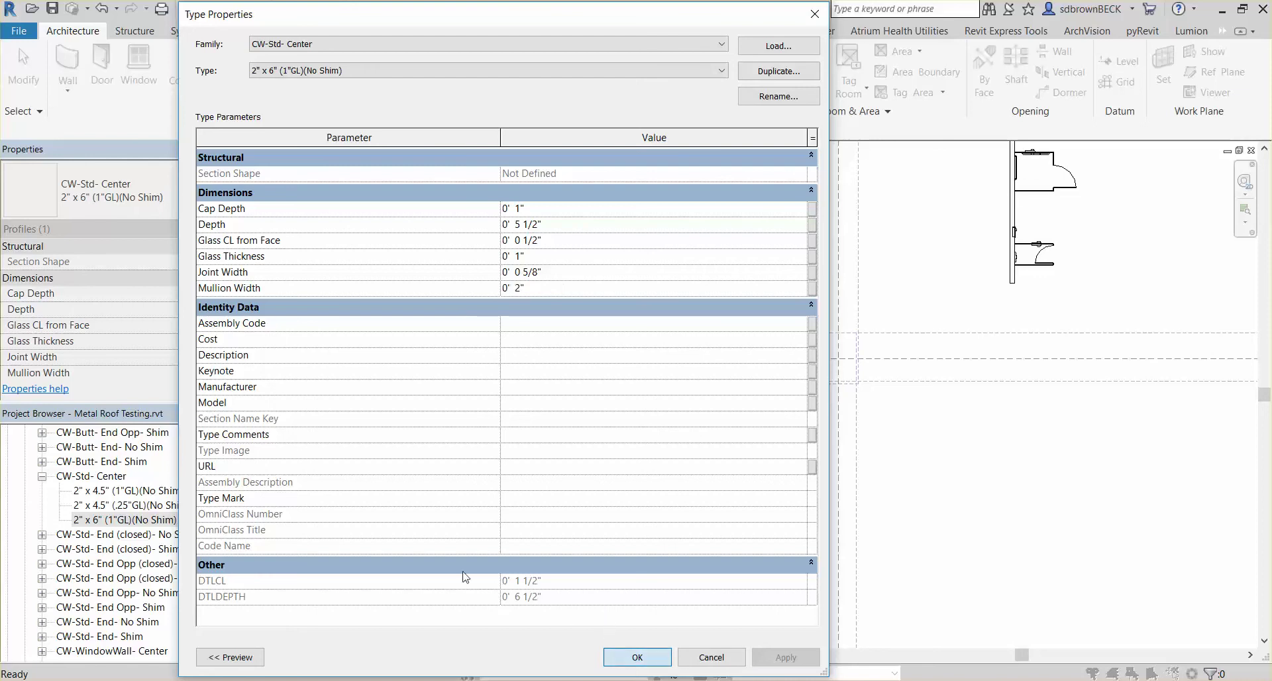
{"action": "left_click", "coordinate": [41, 534]}
- Rename the End (closed)- No Shim 2.5" x 7.5" type to 2" x 6" (1"GL)(No Shim)
{"action": "right_click", "coordinate": [129, 582]}
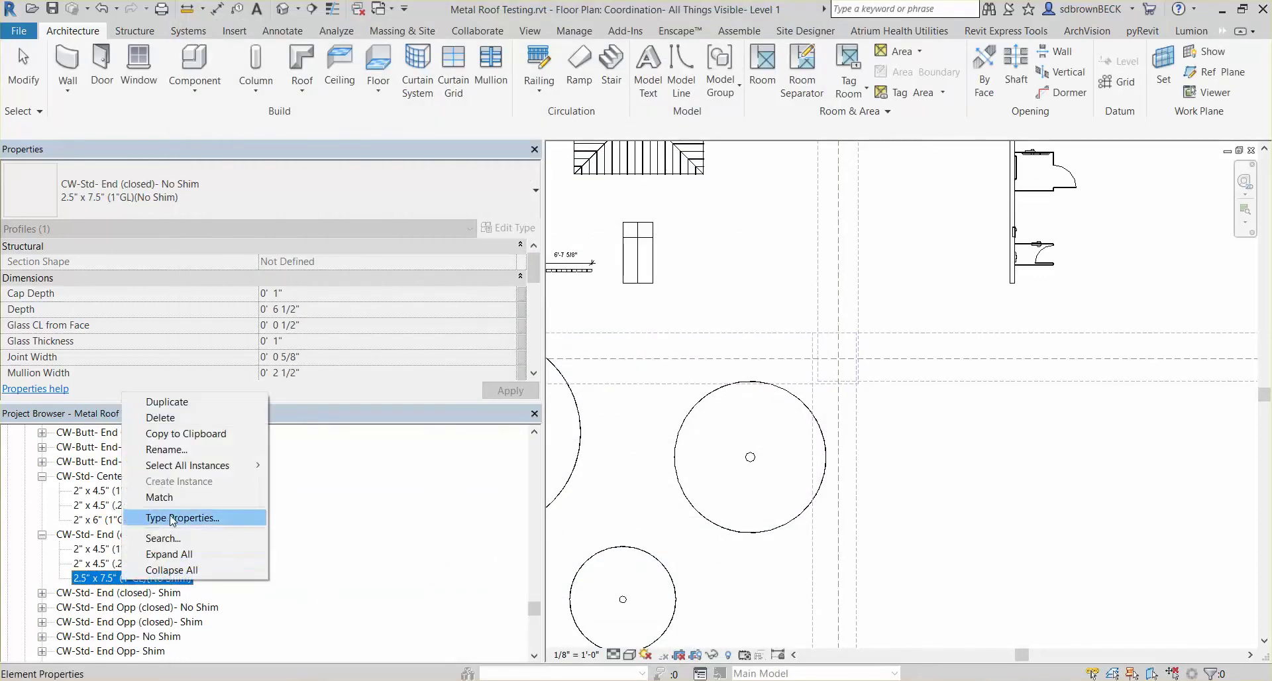
{"action": "left_click", "coordinate": [166, 450]}
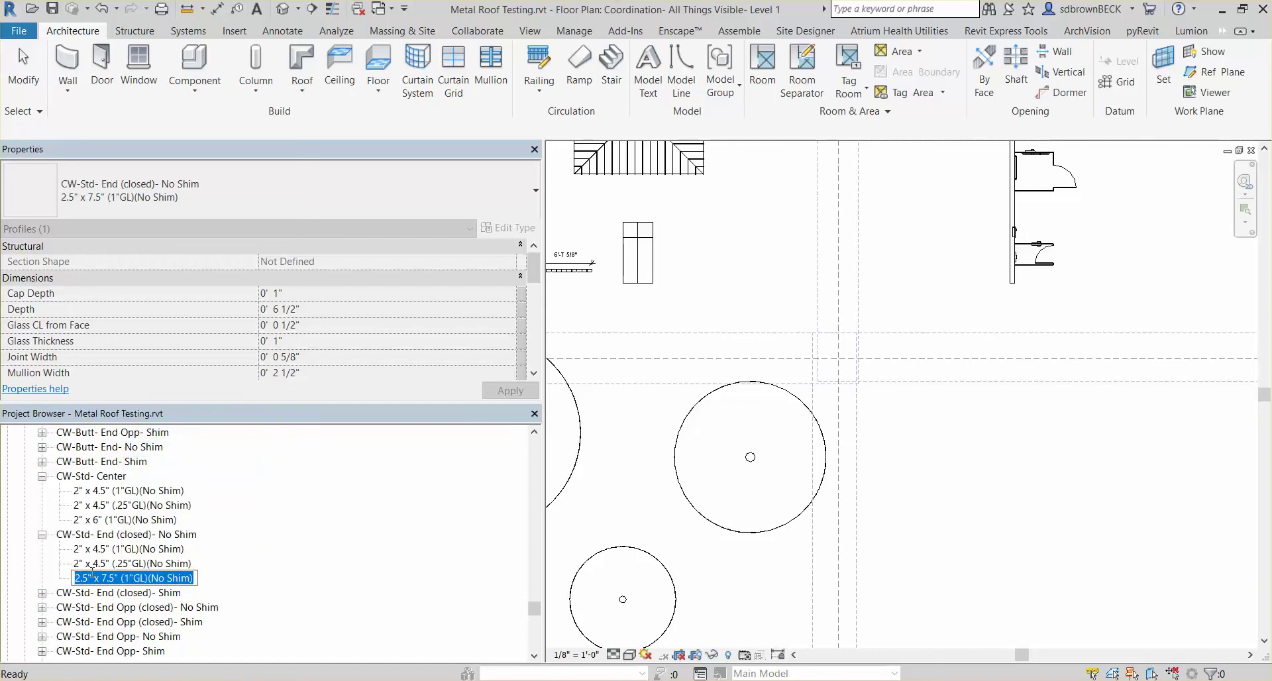
{"action": "left_click", "coordinate": [91, 576]}
{"action": "key", "text": "BackSpace"}
{"action": "key", "text": "BackSpace"}
{"action": "key", "text": "BackSpace"}
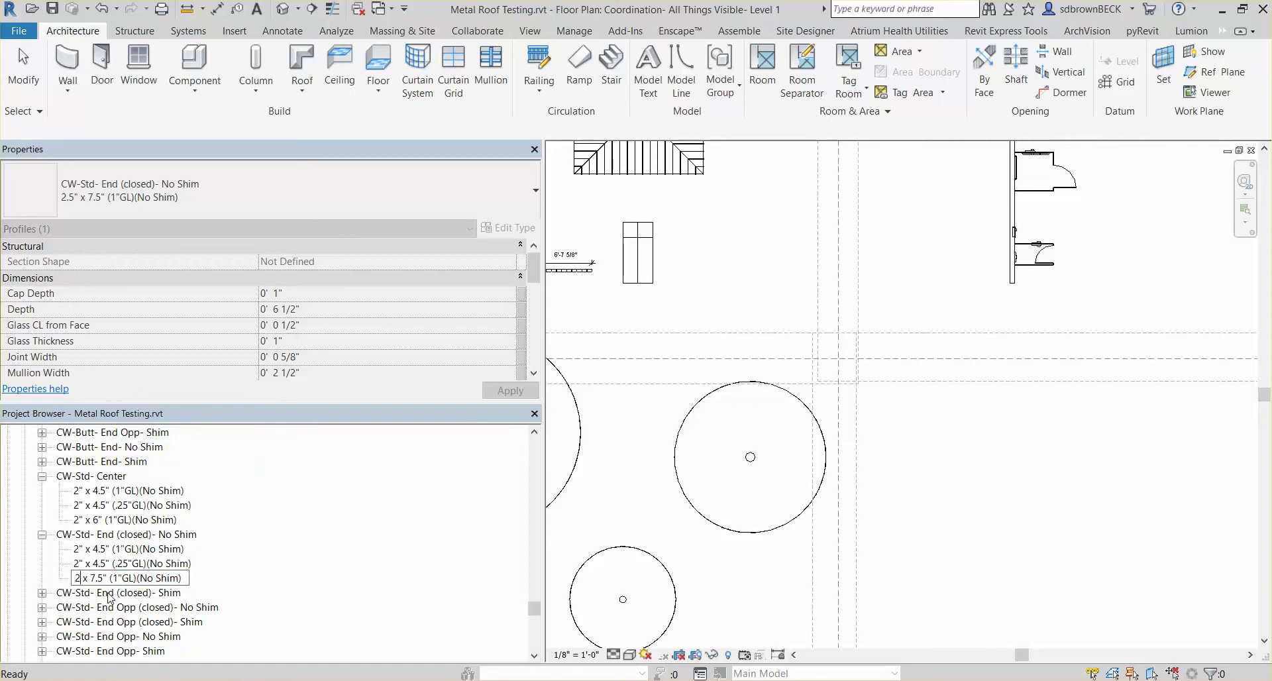
{"action": "type", "text": "\""}
{"action": "key", "text": "BackSpace"}
{"action": "key", "text": "BackSpace"}
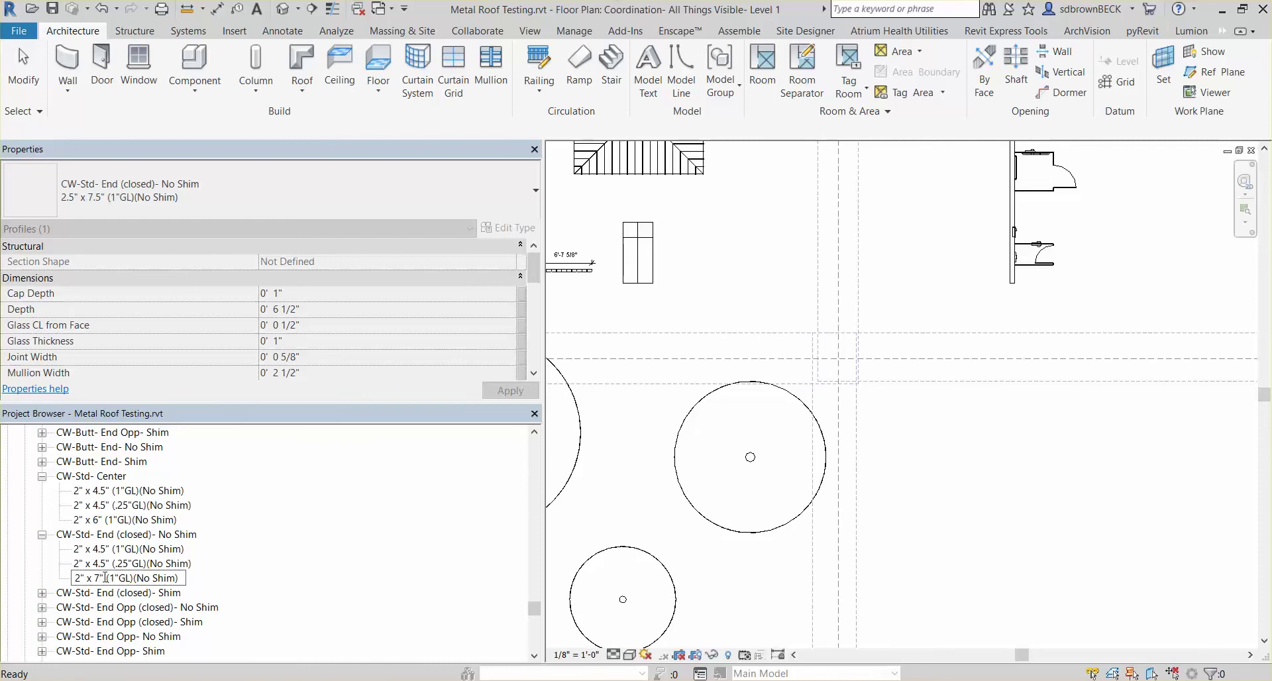
{"action": "key", "text": "BackSpace"}
{"action": "type", "text": "6"}
{"action": "key", "text": "Return"}
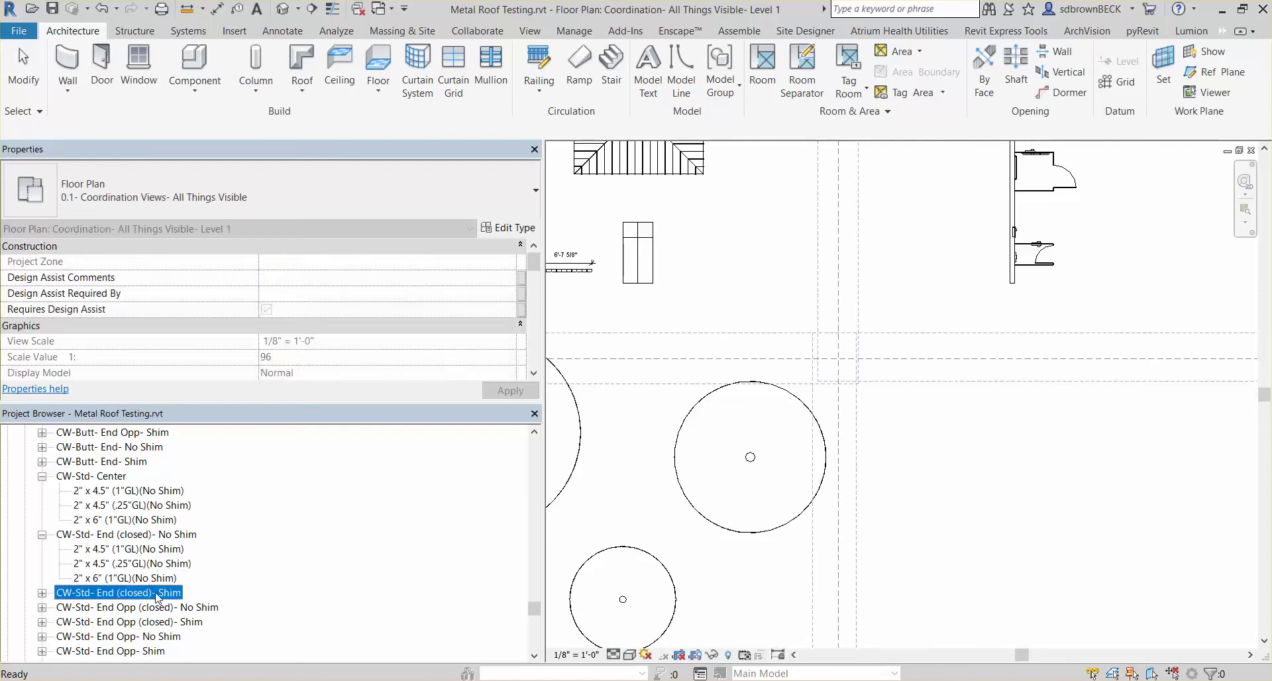
{"action": "double_click", "coordinate": [153, 582]}
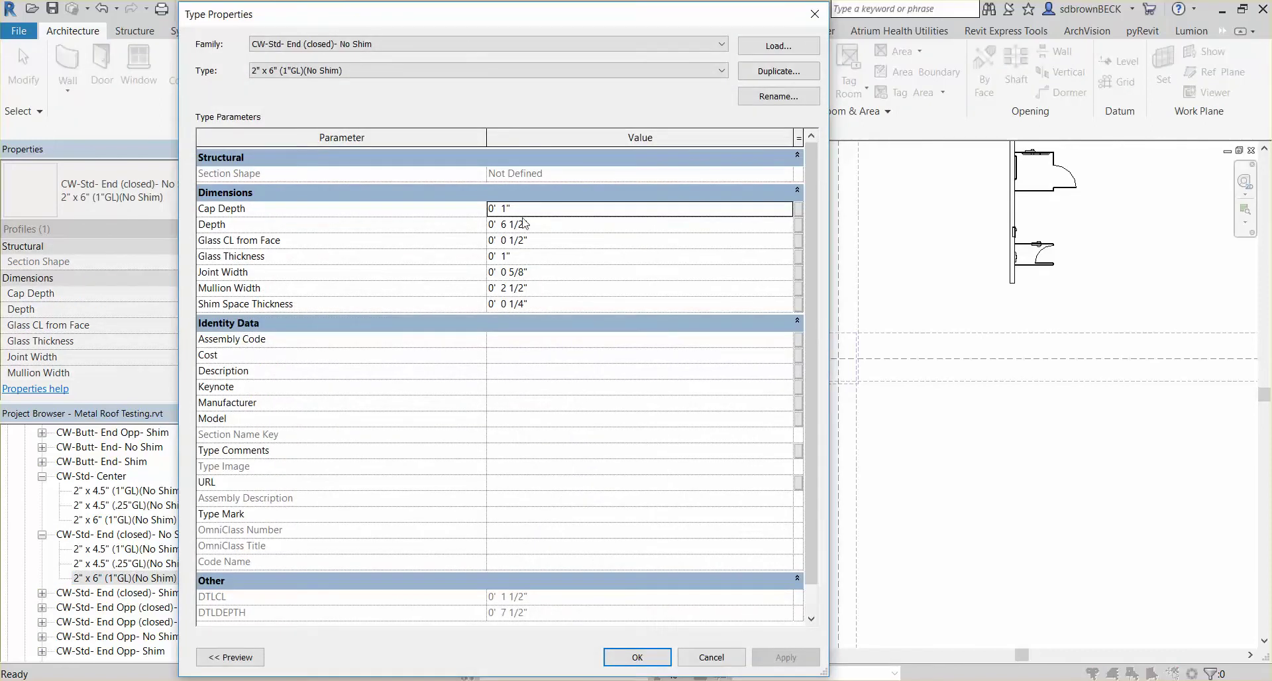
- Give the End (closed)- No Shim 2" x 6" profile Depth 5" and Mullion Width 2"
{"action": "left_click", "coordinate": [501, 227]}
{"action": "left_click", "coordinate": [504, 226]}
{"action": "key", "text": "BackSpace"}
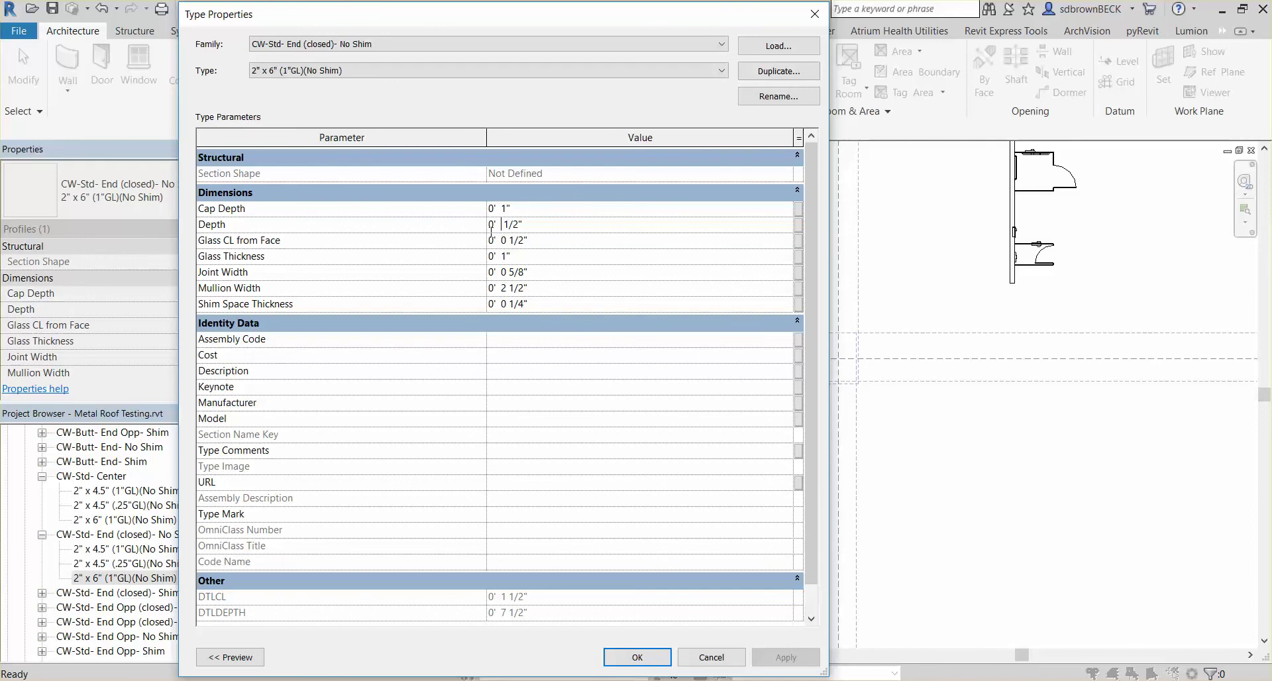
{"action": "type", "text": "5"}
{"action": "left_click", "coordinate": [520, 224]}
{"action": "left_click", "coordinate": [537, 287]}
{"action": "type", "text": "2"}
{"action": "left_click", "coordinate": [638, 657]}
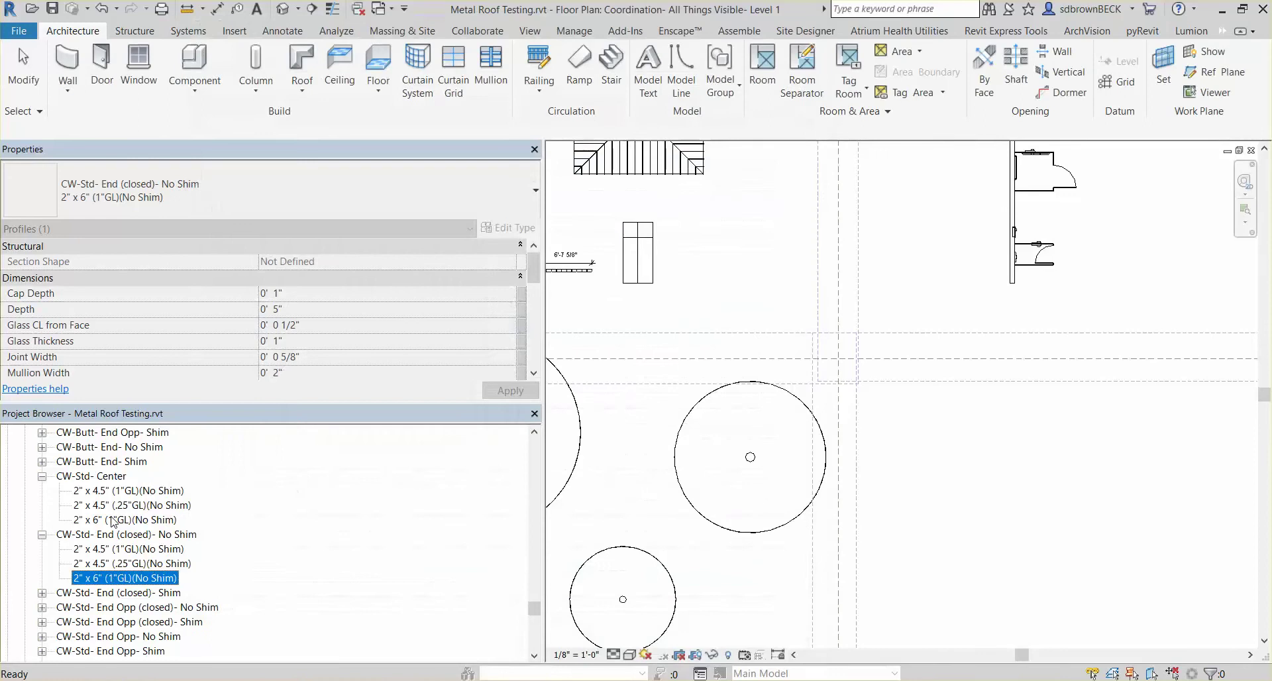
{"action": "left_click", "coordinate": [114, 520]}
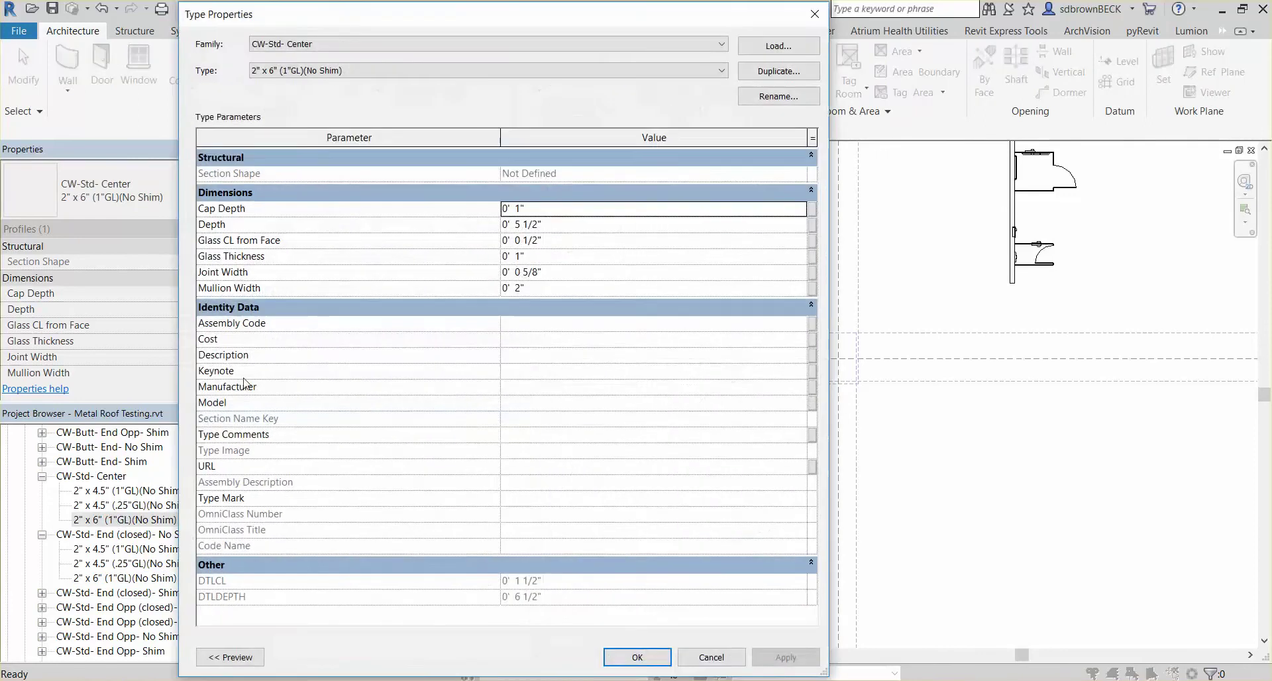
- Change the Center 2" x 6" profile's Depth to 5"
{"action": "left_click", "coordinate": [539, 226]}
{"action": "left_click", "coordinate": [541, 226]}
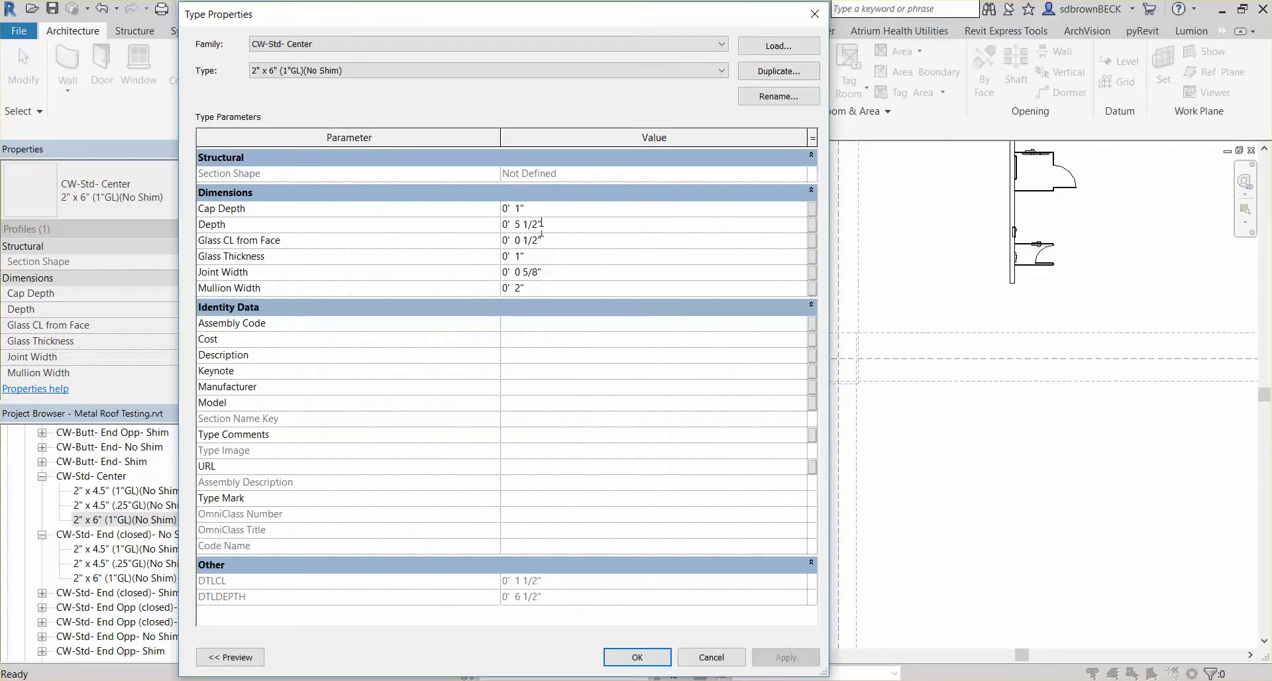
{"action": "key", "text": "BackSpace"}
{"action": "key", "text": "BackSpace"}
{"action": "left_click", "coordinate": [637, 658]}
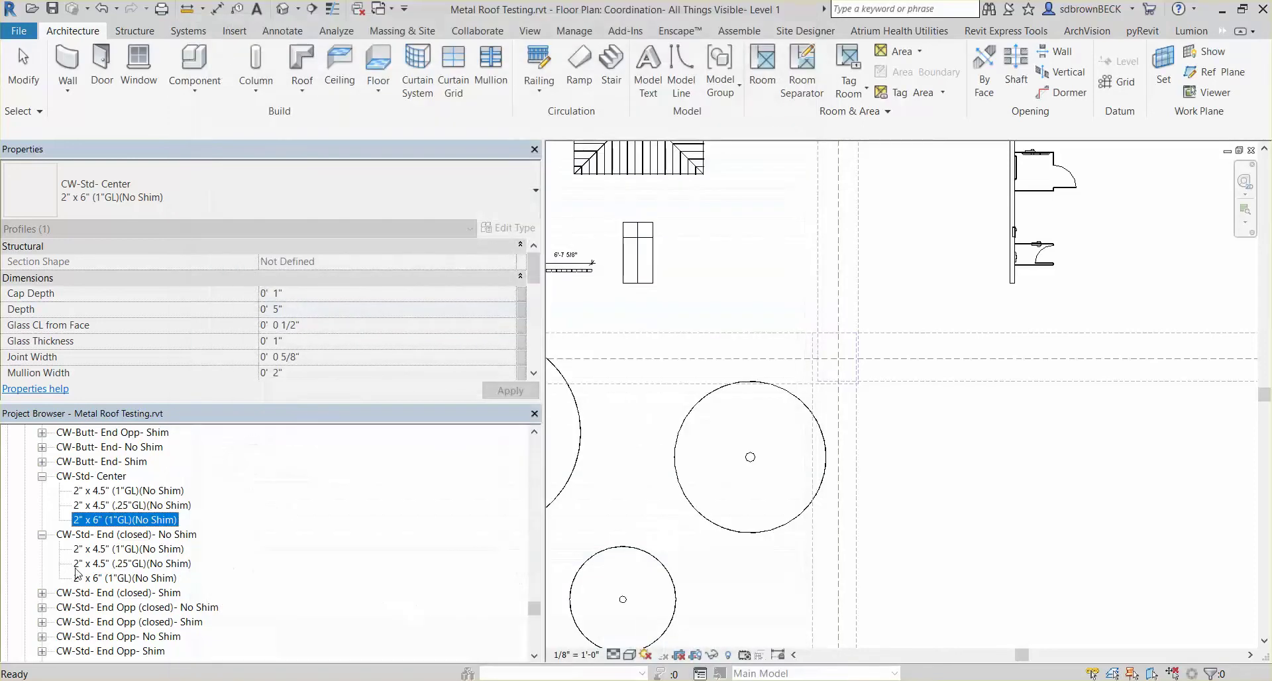
- Set the End (closed)- Shim 2.5" x 7.5" type to Depth 5" and Mullion Width 2"
{"action": "left_click", "coordinate": [42, 592]}
{"action": "scroll", "coordinate": [106, 558], "scroll_direction": "down", "scroll_amount": 1}
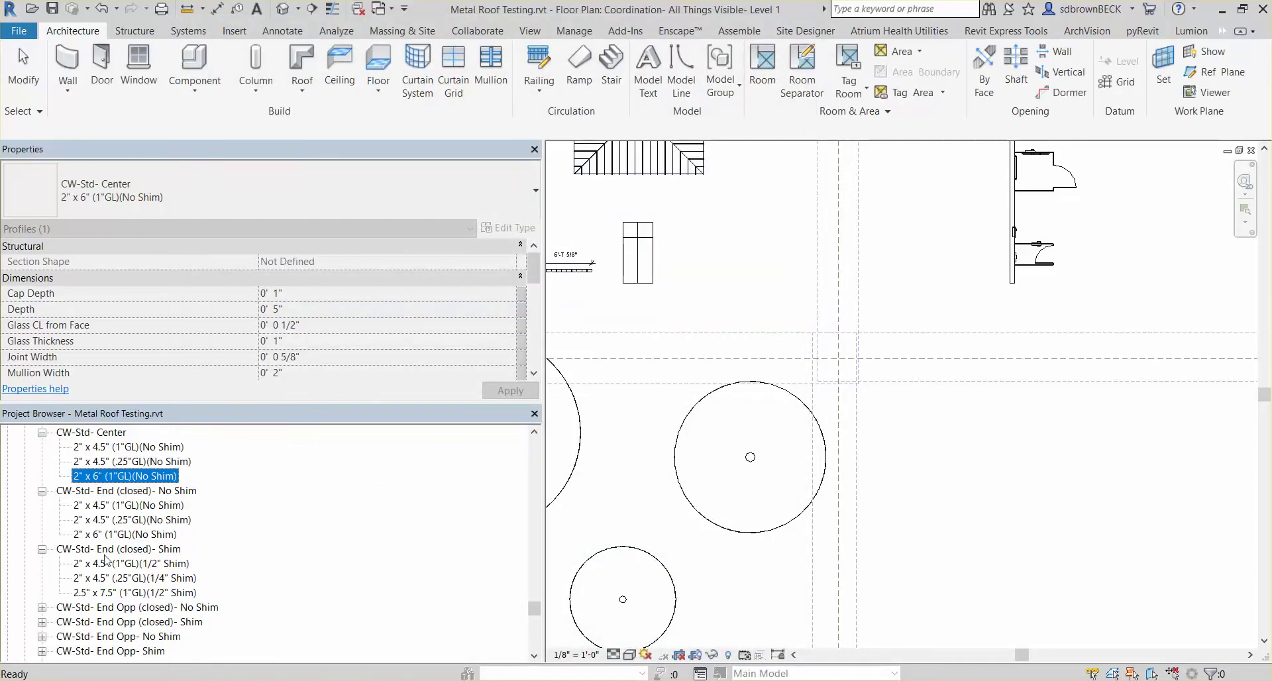
{"action": "double_click", "coordinate": [121, 592]}
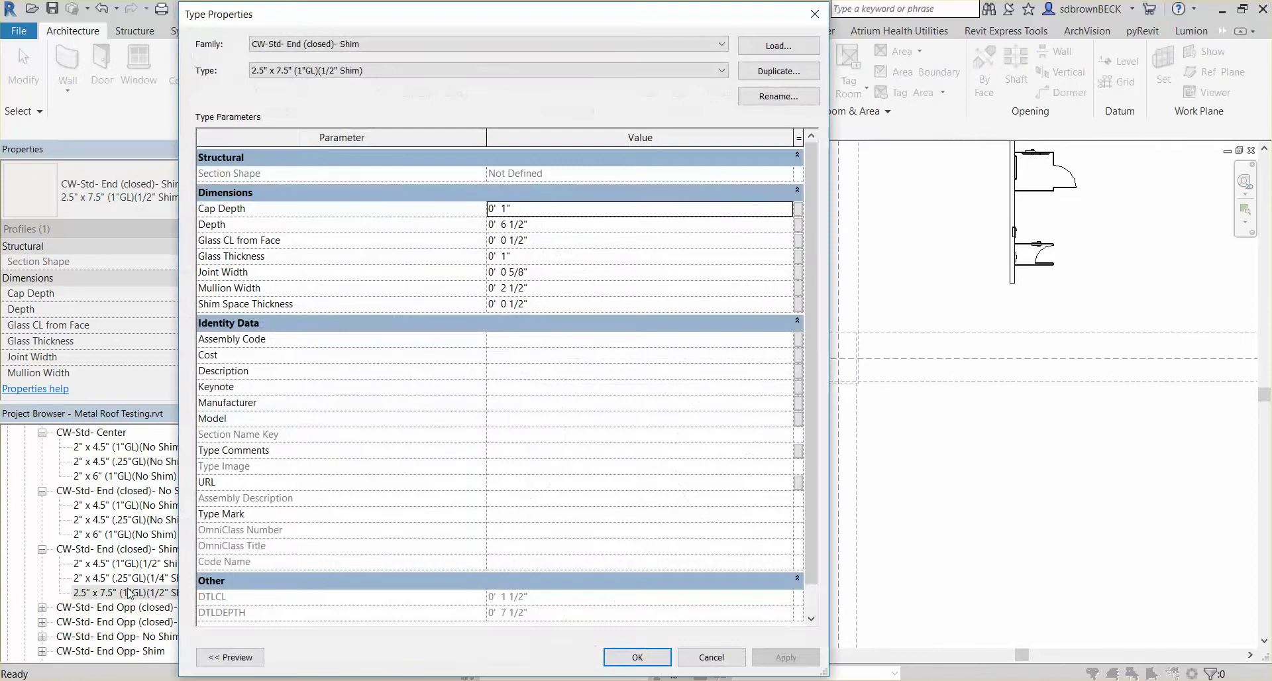
{"action": "left_click", "coordinate": [510, 224]}
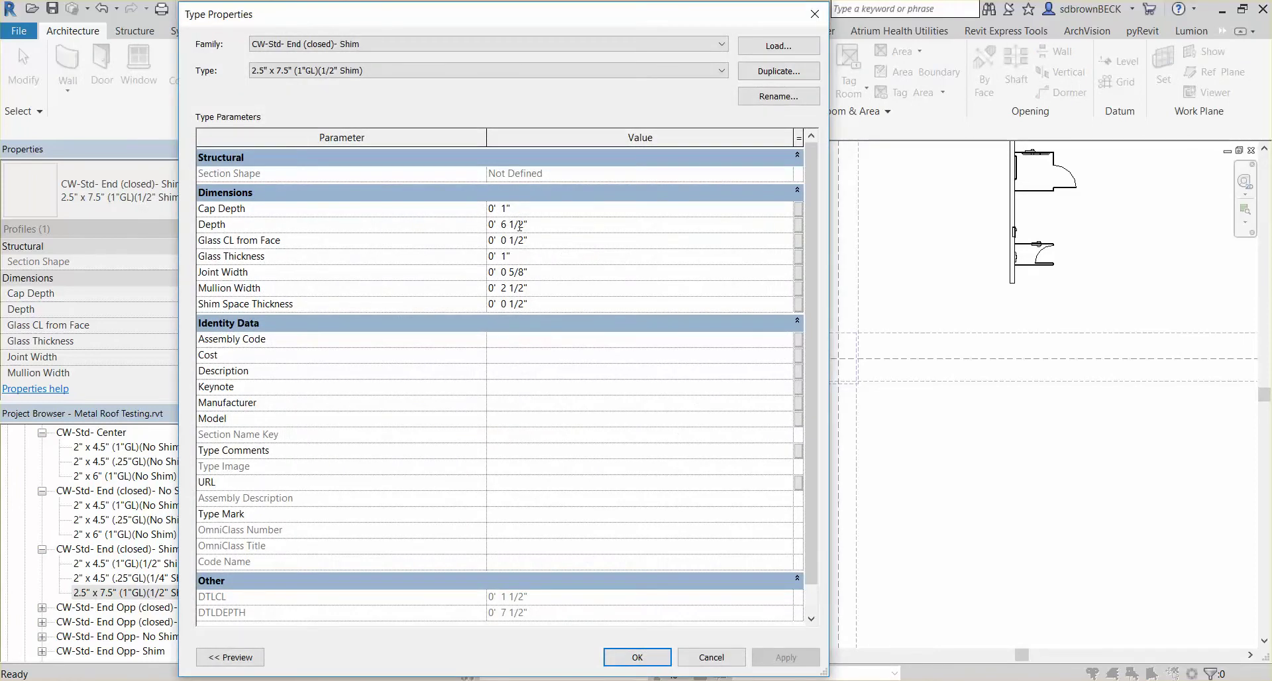
{"action": "left_click_drag", "start_coordinate": [525, 225], "coordinate": [507, 224]}
{"action": "key", "text": "BackSpace"}
{"action": "type", "text": "5"}
{"action": "left_click", "coordinate": [527, 303]}
{"action": "left_click", "coordinate": [524, 286]}
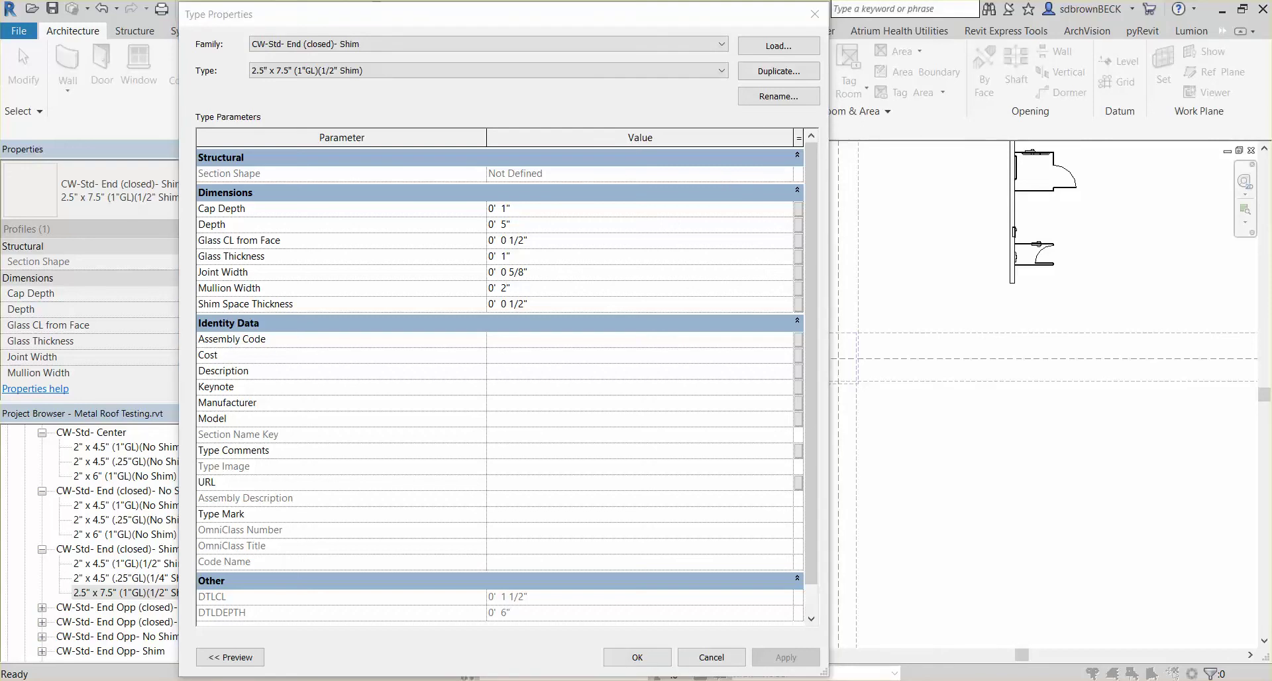
- Rename the End (closed)- Shim type to 2" x 6" (1"GL)(1/2" Shim)
{"action": "left_click", "coordinate": [607, 423]}
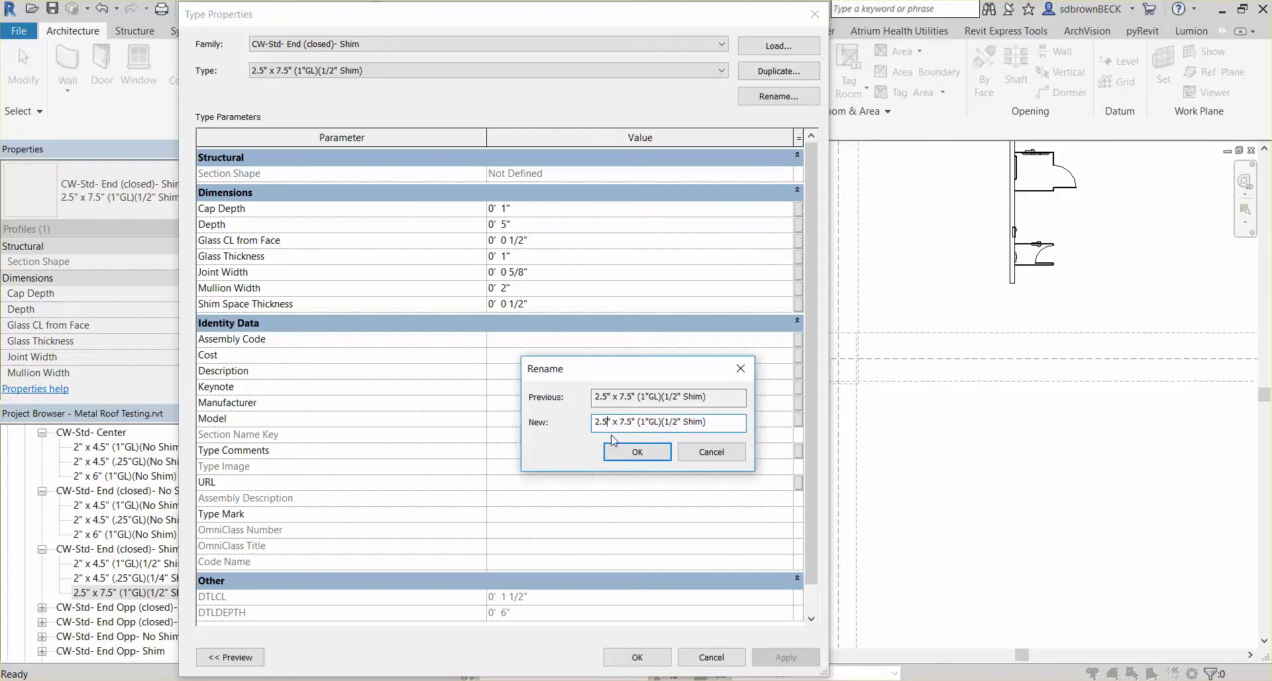
{"action": "key", "text": "BackSpace"}
{"action": "key", "text": "BackSpace"}
{"action": "left_click", "coordinate": [626, 422]}
{"action": "key", "text": "BackSpace"}
{"action": "key", "text": "BackSpace"}
{"action": "key", "text": "BackSpace"}
{"action": "type", "text": "6"}
{"action": "left_click", "coordinate": [647, 453]}
{"action": "left_click", "coordinate": [638, 656]}
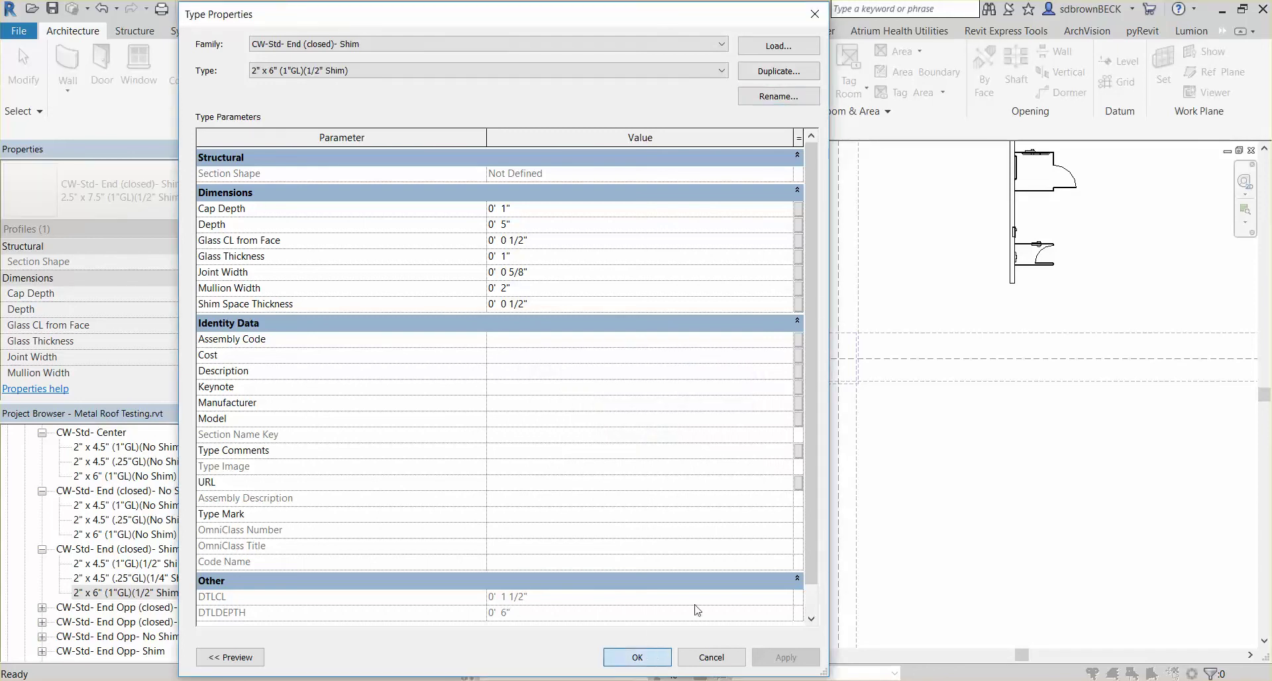
- Open Type Properties of the CW-Std- End- No Shim 2.5" x 7.5" type
{"action": "left_click", "coordinate": [42, 607]}
{"action": "scroll", "coordinate": [179, 577], "scroll_direction": "down", "scroll_amount": 2}
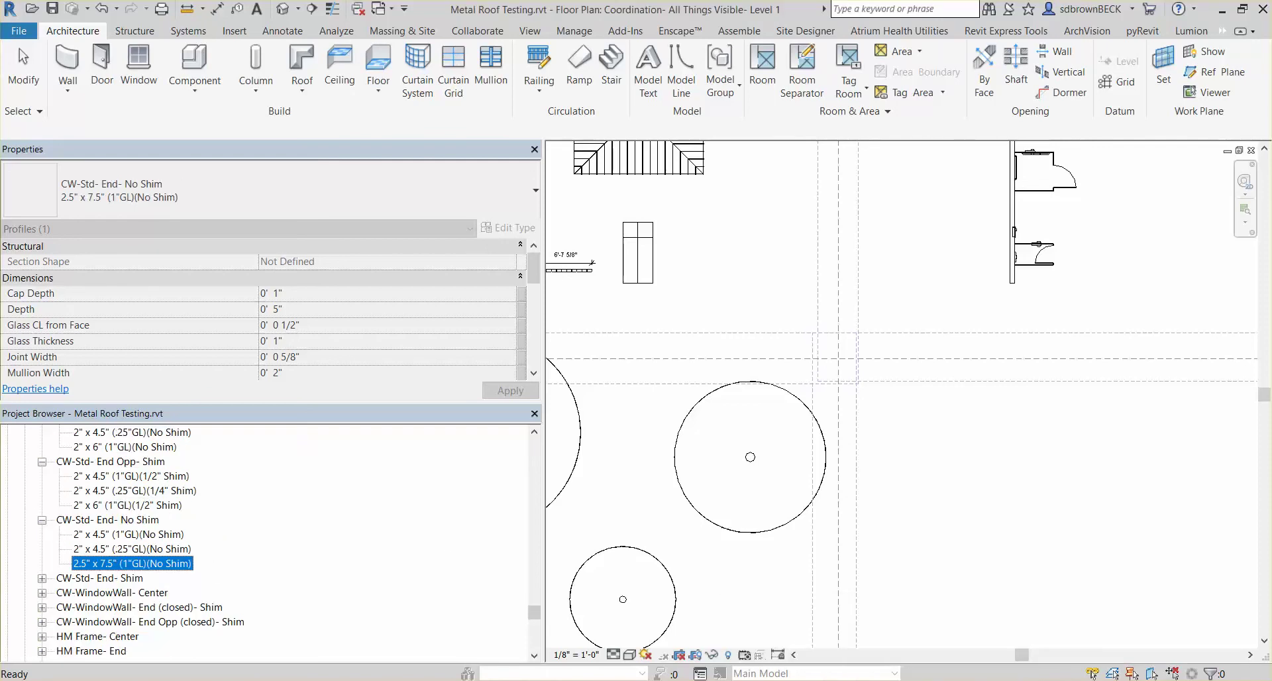
{"action": "double_click", "coordinate": [96, 564]}
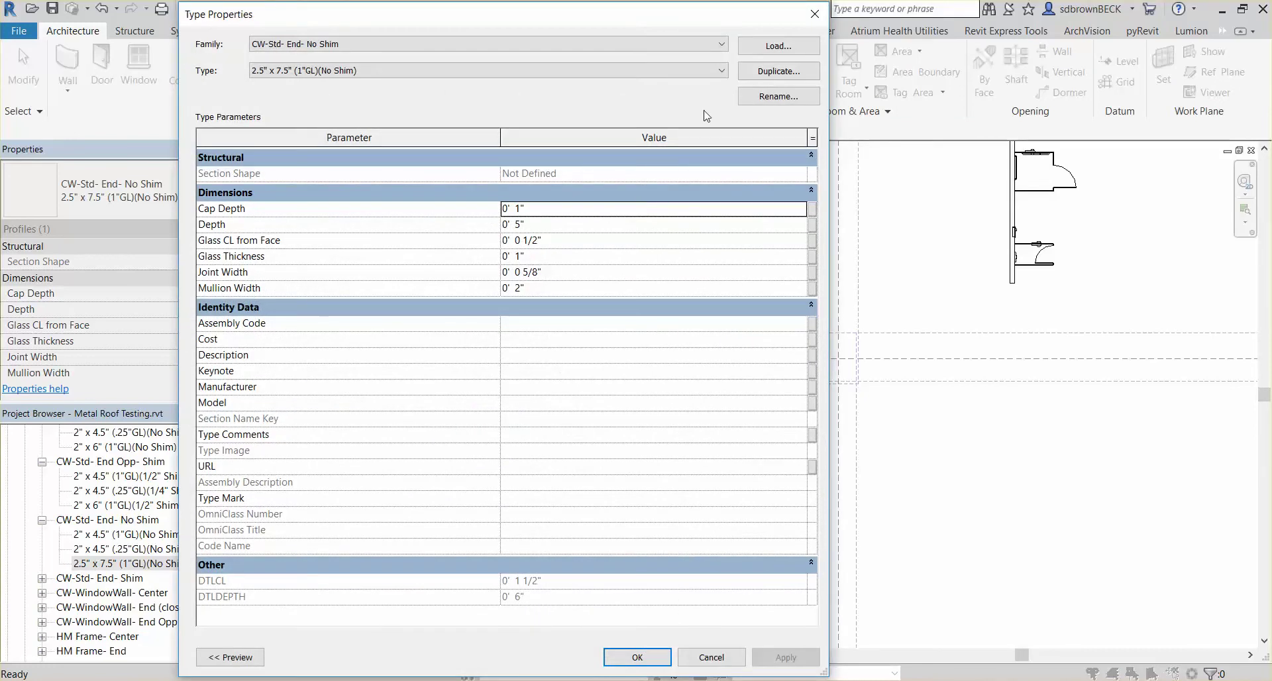
- Rename it to 2" x 6" (1"GL)(No Shim) and close Type Properties
{"action": "left_click", "coordinate": [746, 99]}
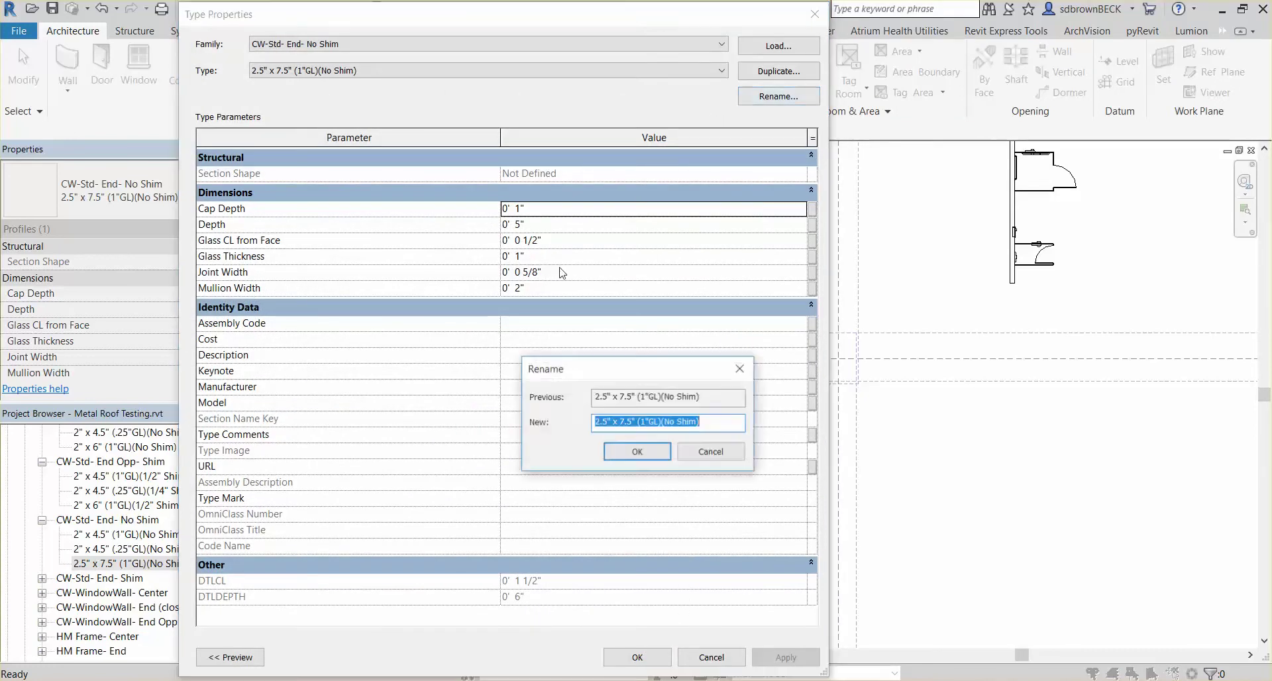
{"action": "left_click", "coordinate": [599, 422]}
{"action": "key", "text": "BackSpace"}
{"action": "key", "text": "BackSpace"}
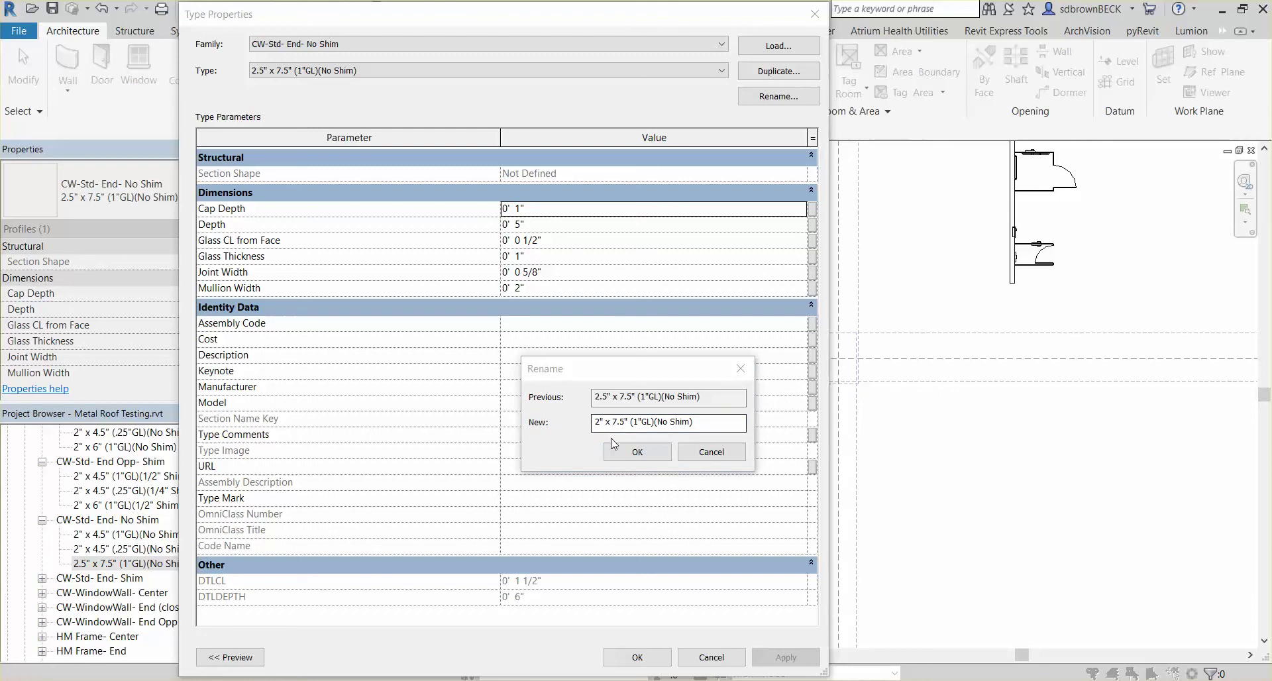
{"action": "left_click", "coordinate": [626, 425]}
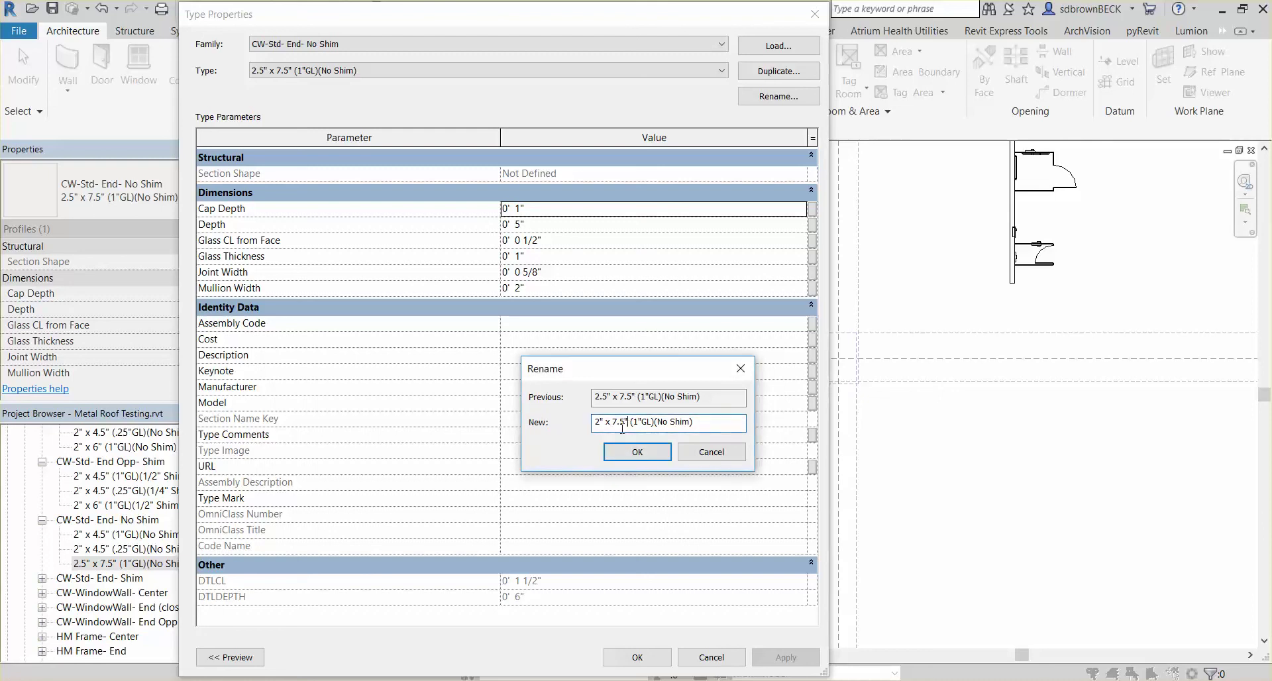
{"action": "key", "text": "BackSpace"}
{"action": "key", "text": "BackSpace"}
{"action": "key", "text": "BackSpace"}
{"action": "type", "text": "6"}
{"action": "left_click", "coordinate": [637, 451]}
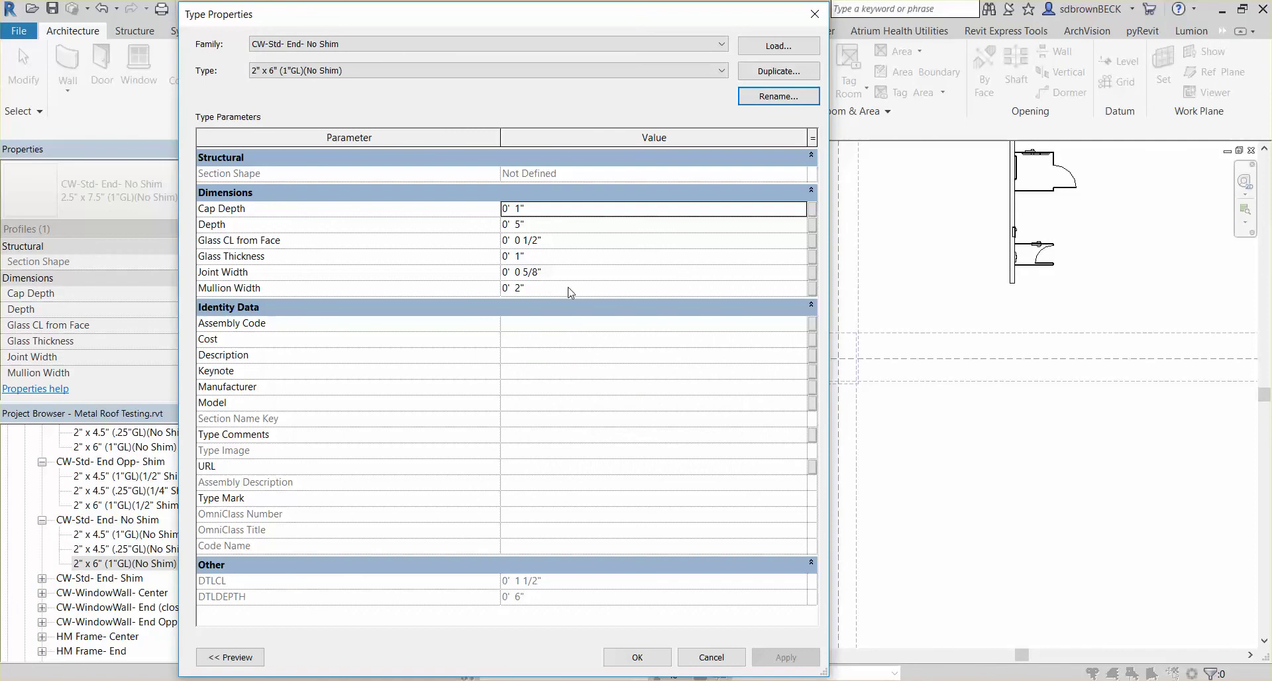
{"action": "left_click", "coordinate": [638, 663]}
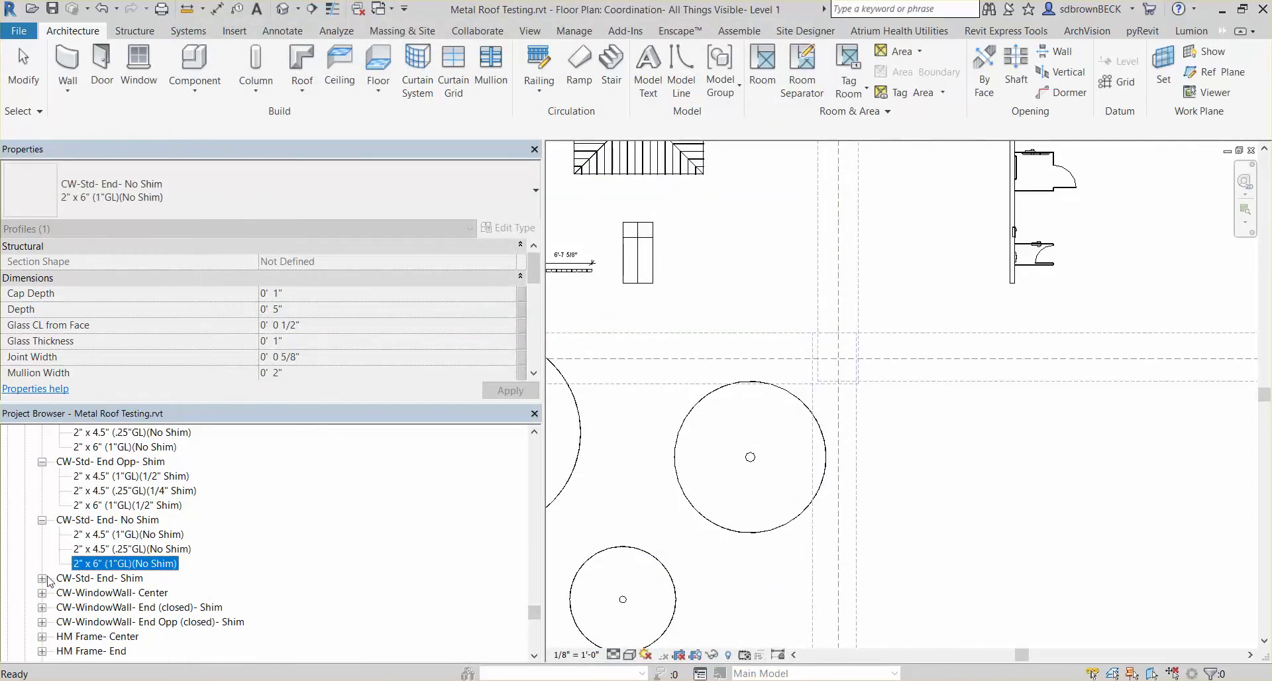
{"action": "left_click", "coordinate": [42, 579]}
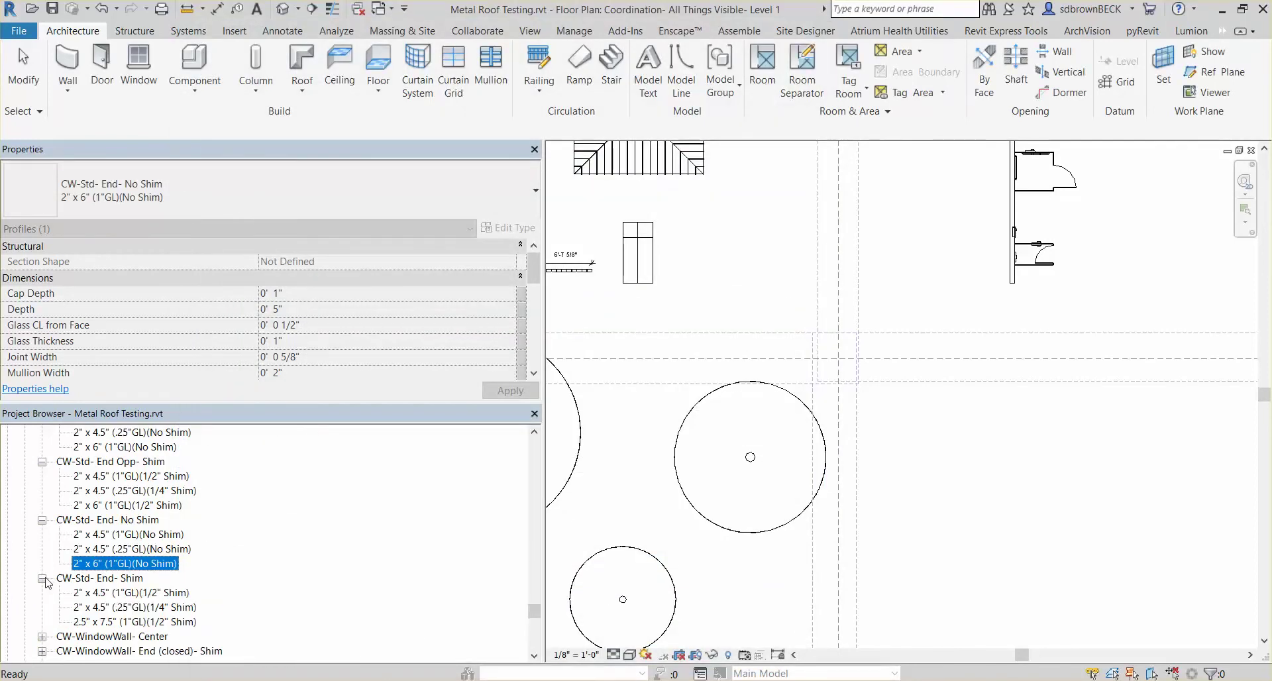
- Open the End- Shim 2.5" x 7.5" (1"GL)(1/2" Shim) type, checking Depth 5" and Mullion Width 2"
{"action": "double_click", "coordinate": [98, 623]}
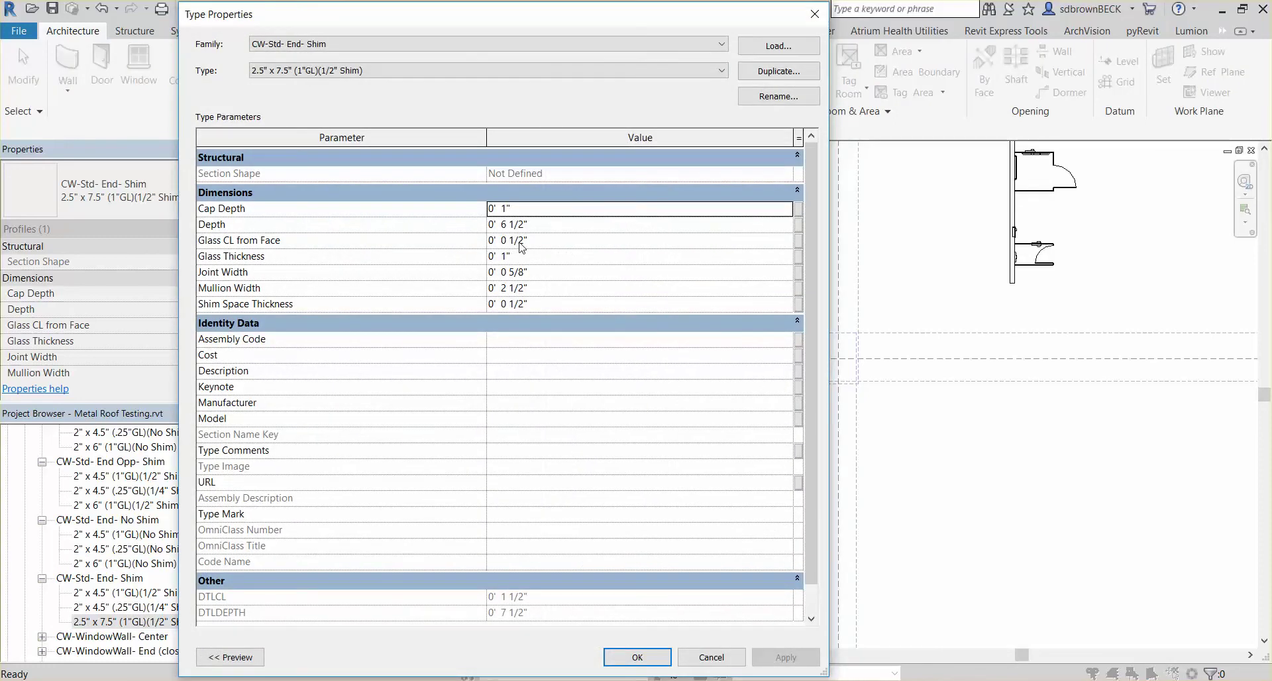
{"action": "left_click", "coordinate": [521, 226]}
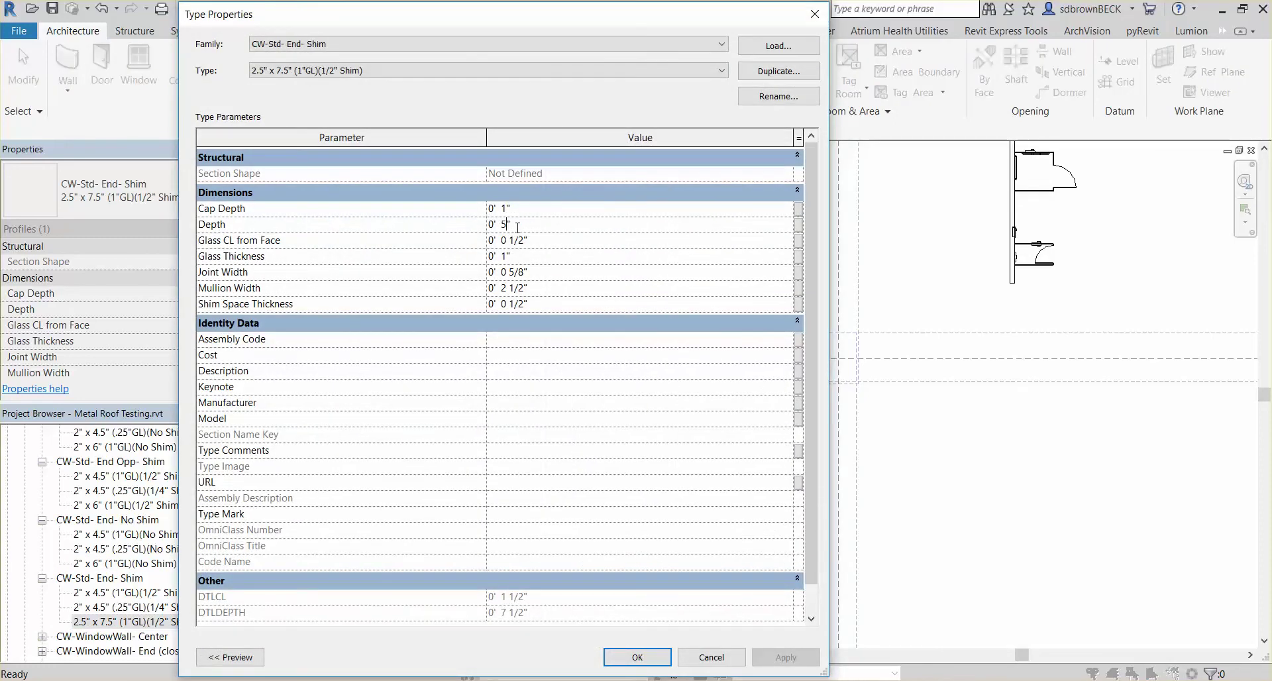
{"action": "left_click", "coordinate": [520, 289]}
- Rename the End- Shim type to 2" x 6" (1"GL)(1/2" Shim) and apply the changes
{"action": "left_click", "coordinate": [778, 96]}
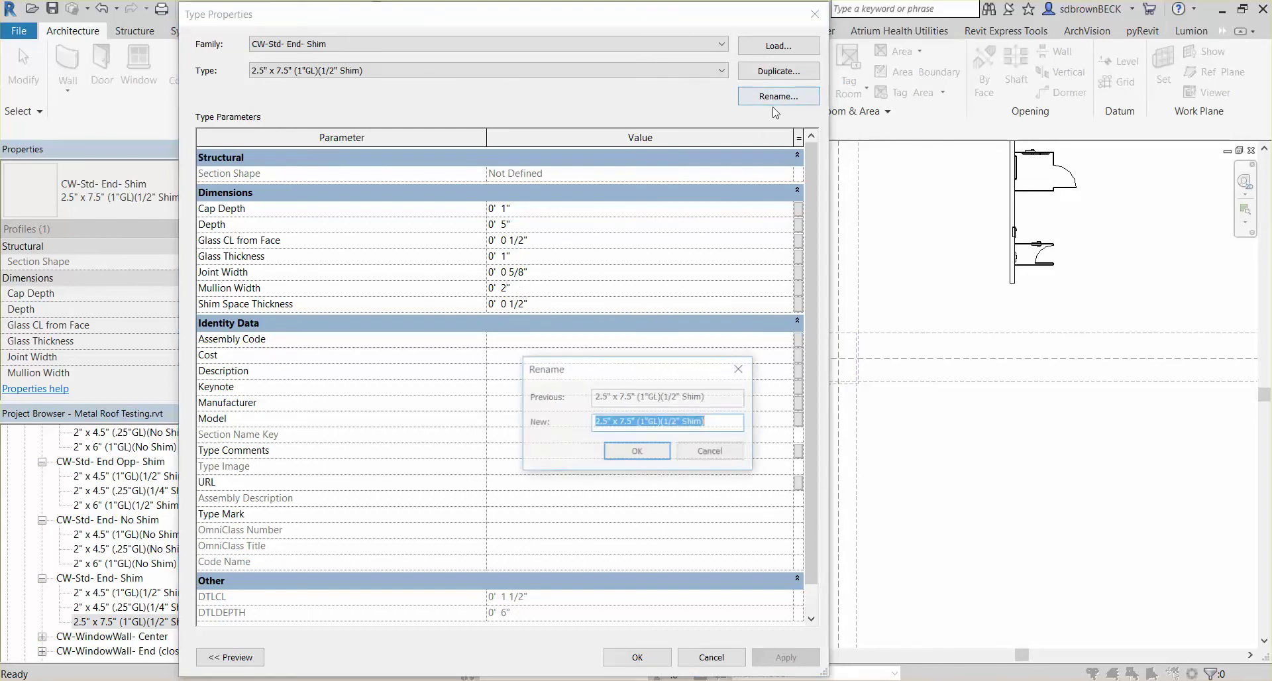
{"action": "left_click", "coordinate": [623, 426]}
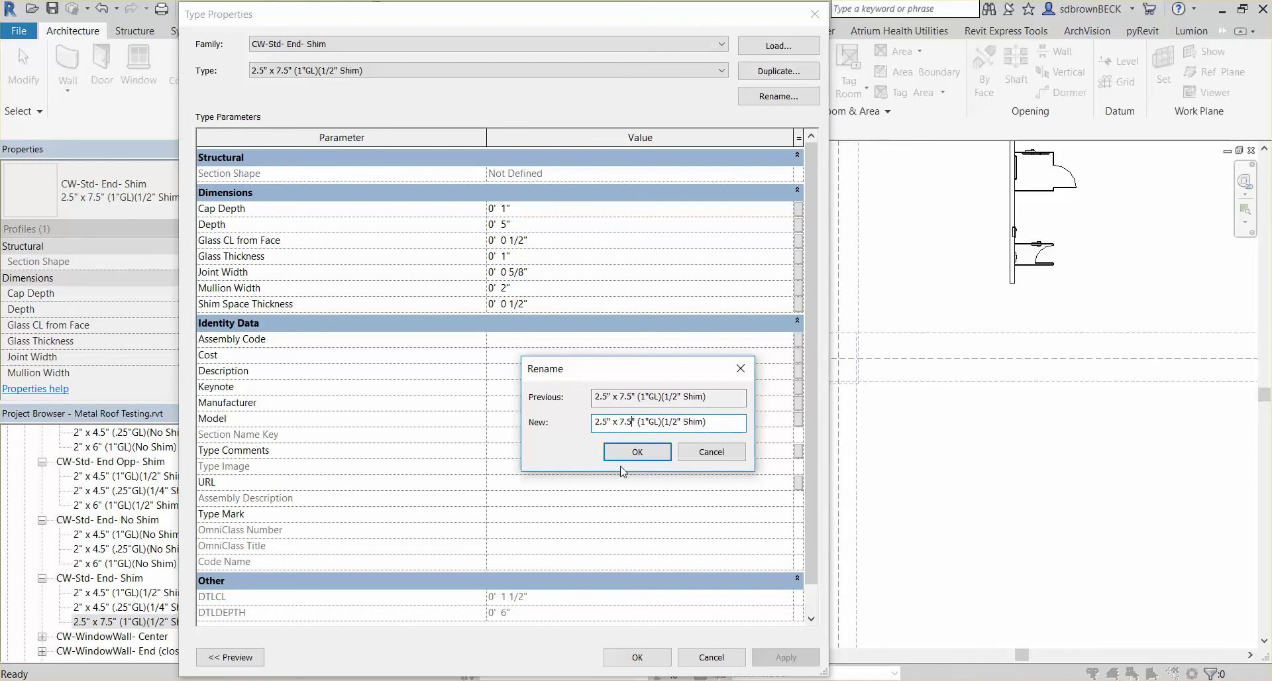
{"action": "key", "text": "Delete"}
{"action": "key", "text": "Delete"}
{"action": "key", "text": "BackSpace"}
{"action": "type", "text": "6"}
{"action": "left_click", "coordinate": [637, 451]}
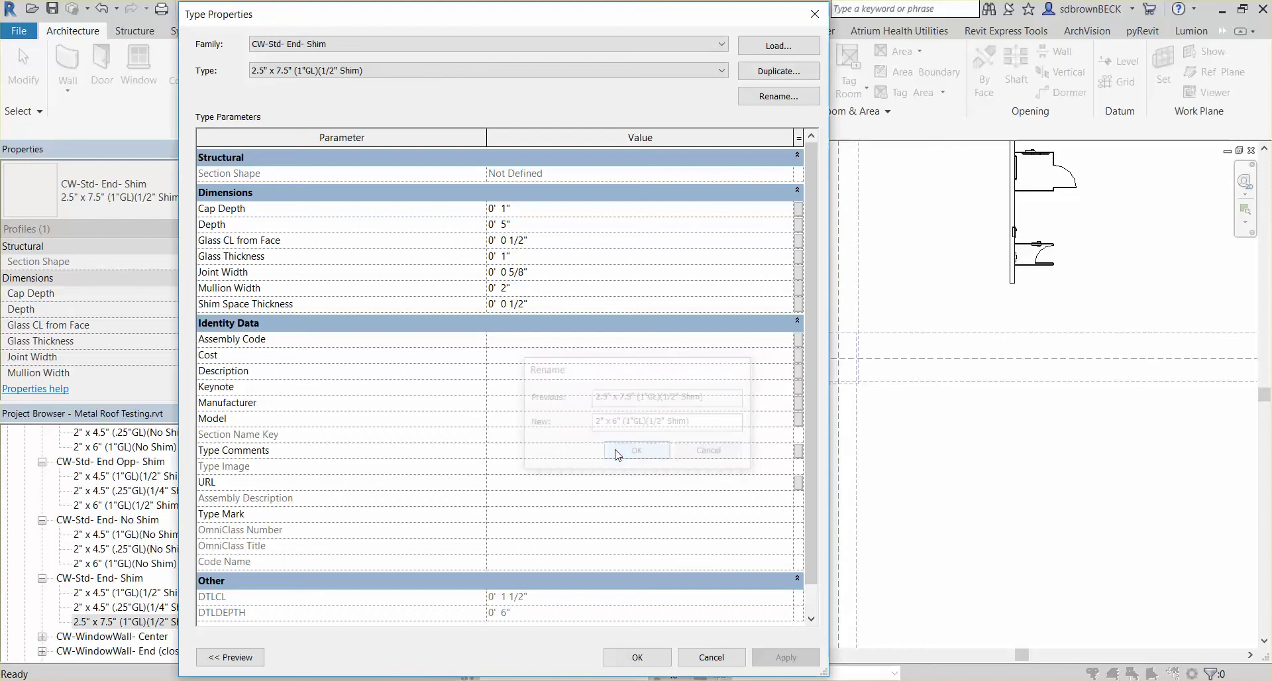
{"action": "left_click", "coordinate": [607, 657]}
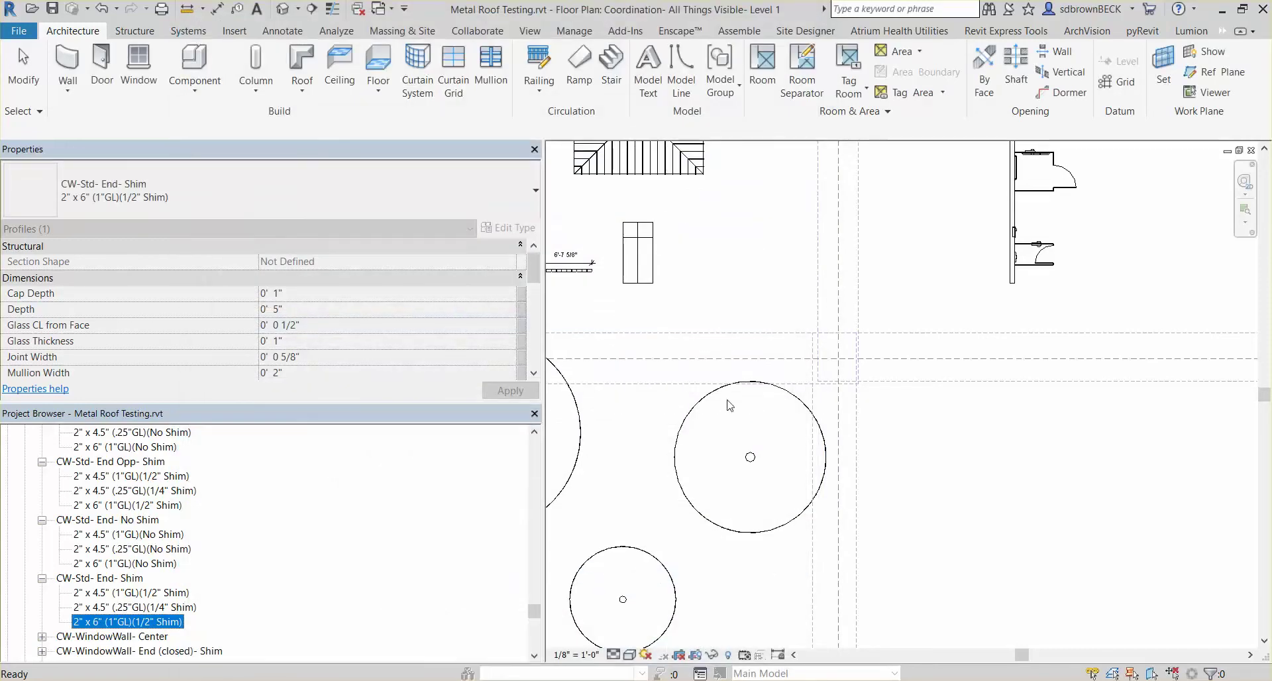
- Start an architectural wall and choose the Ext- CW-Std-AL- curtain wall type
{"action": "left_click", "coordinate": [1004, 444]}
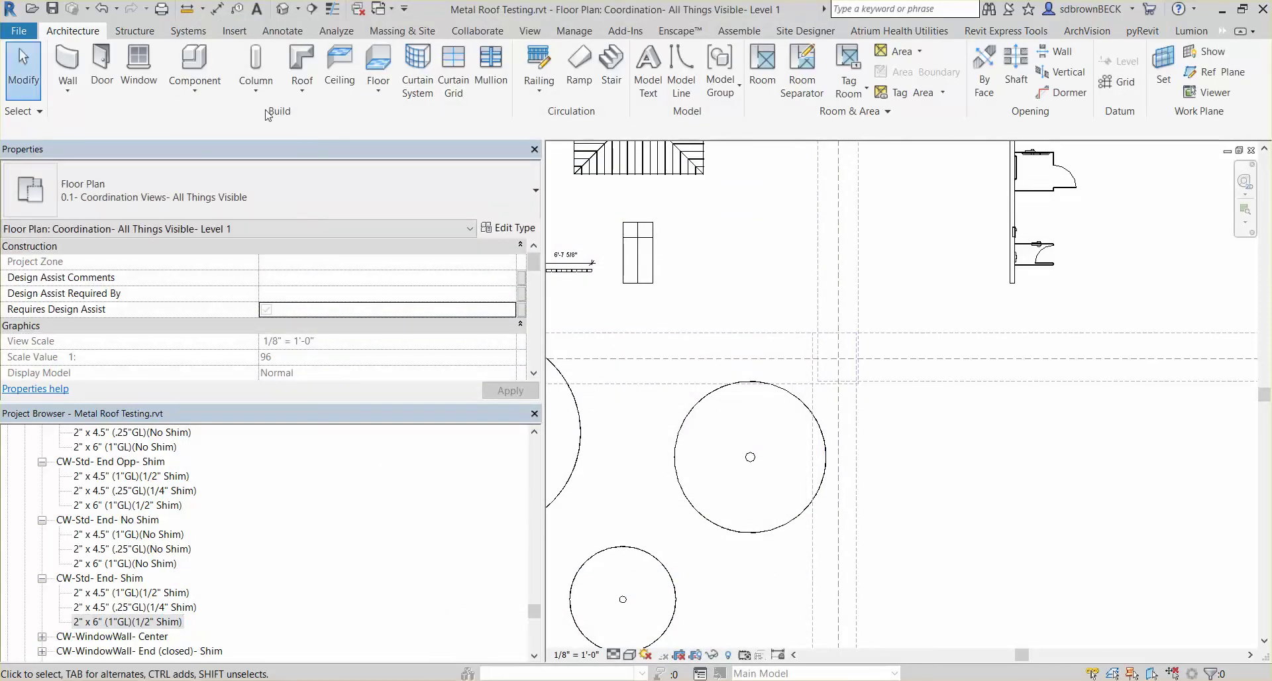
{"action": "left_click", "coordinate": [69, 90]}
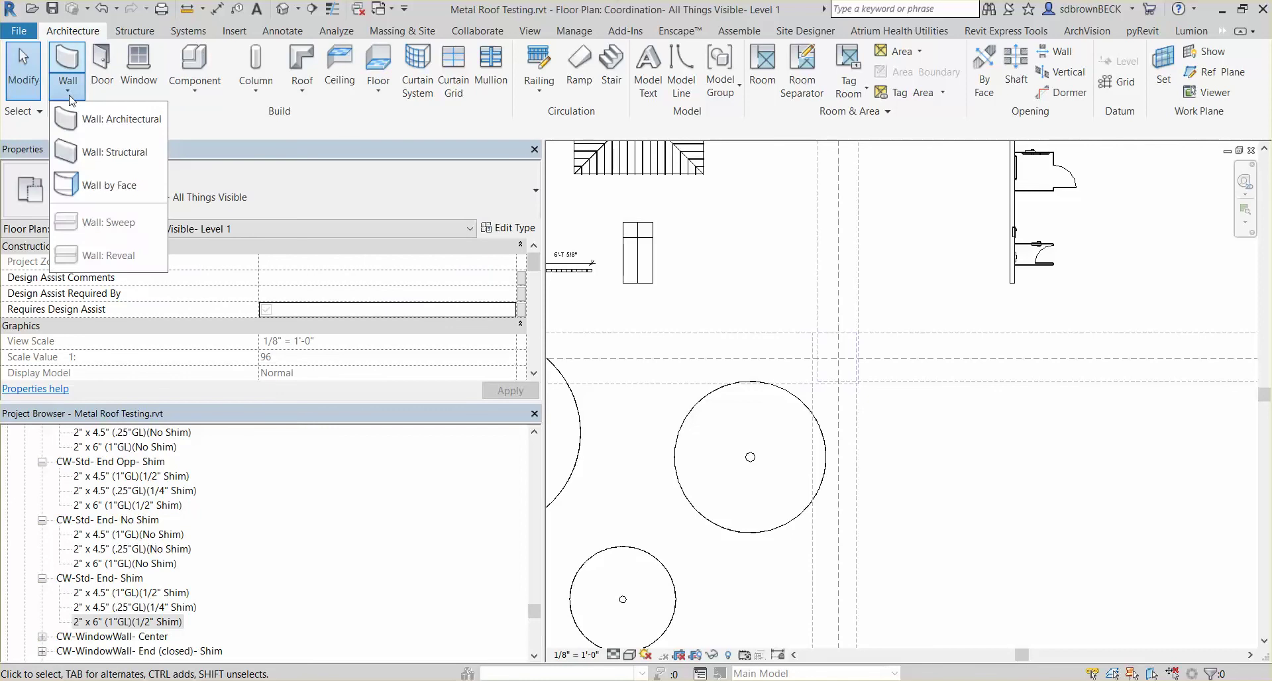
{"action": "left_click", "coordinate": [100, 120]}
{"action": "left_click", "coordinate": [188, 184]}
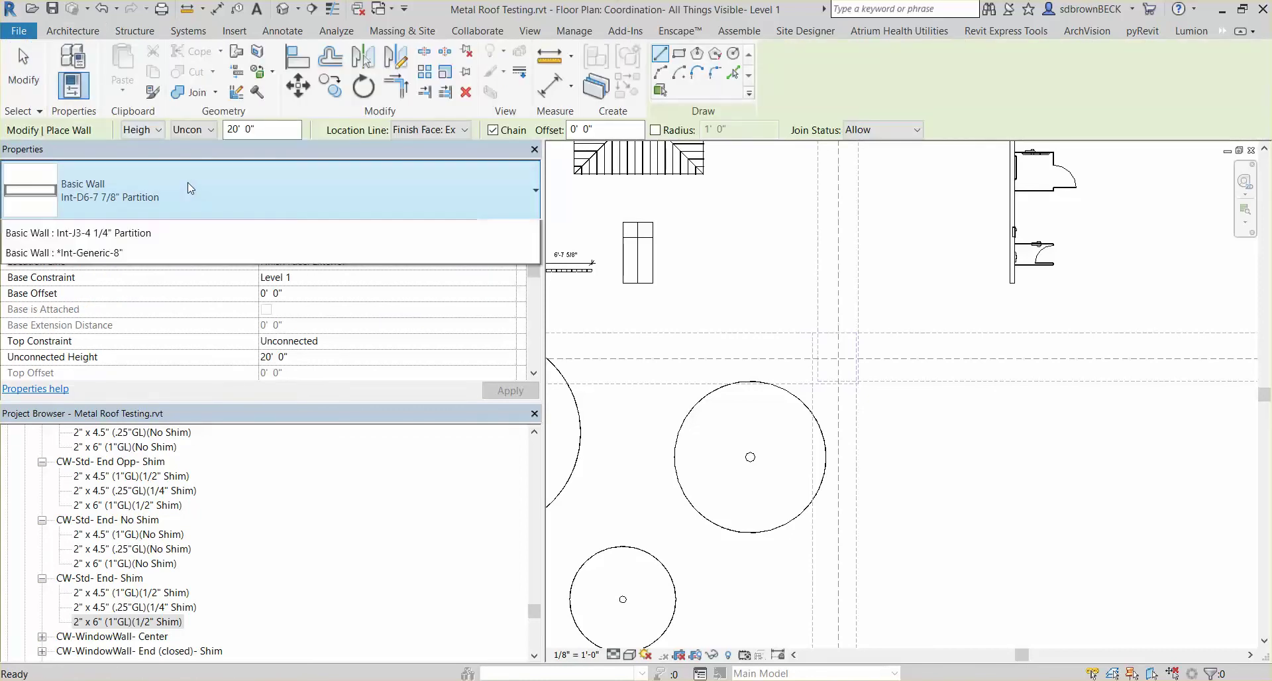
{"action": "type", "text": "cw"}
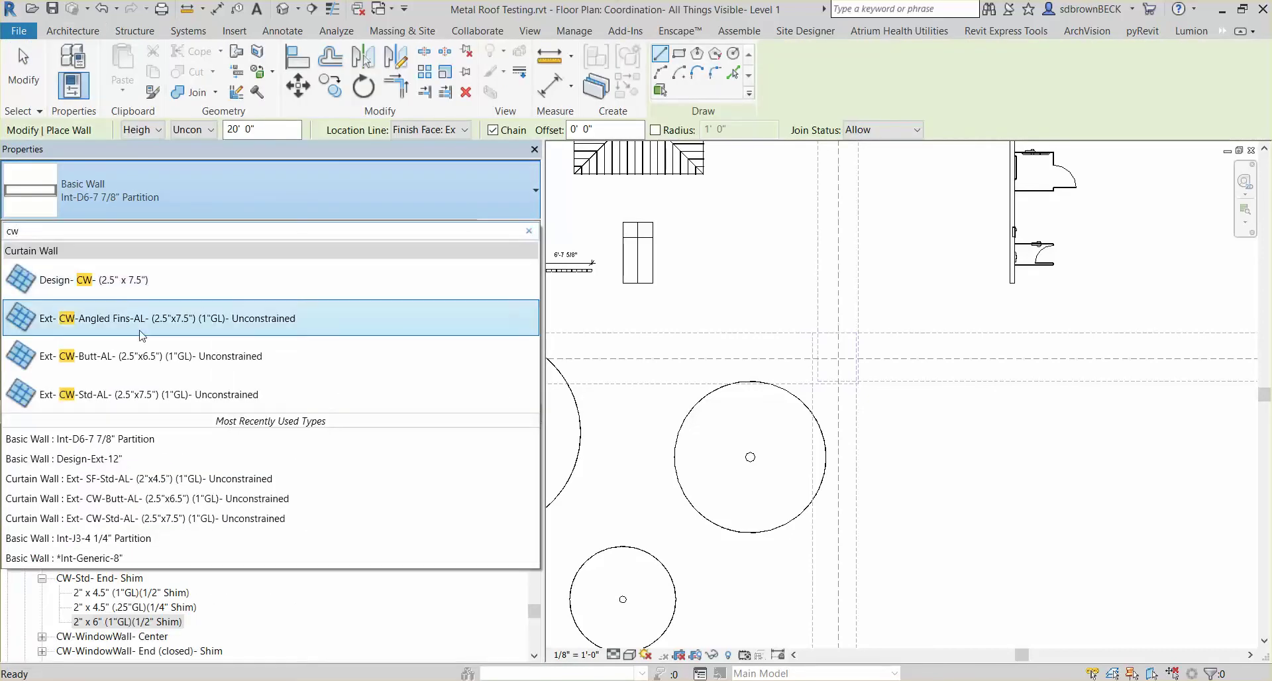
{"action": "left_click", "coordinate": [100, 395]}
- Rename the curtain wall type to Ext- CW-Std-AL- (2"x6") (1"GL)- Unconstrained and set the wall's start point
{"action": "left_click", "coordinate": [512, 228]}
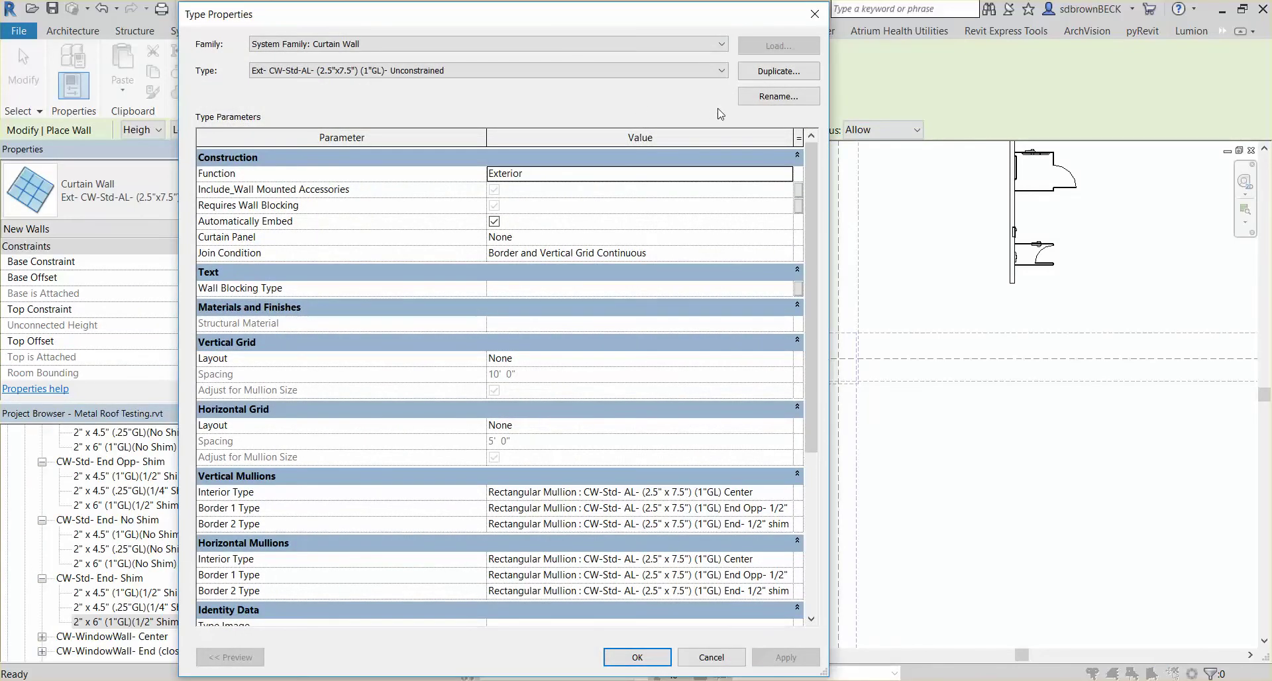
{"action": "left_click", "coordinate": [752, 101]}
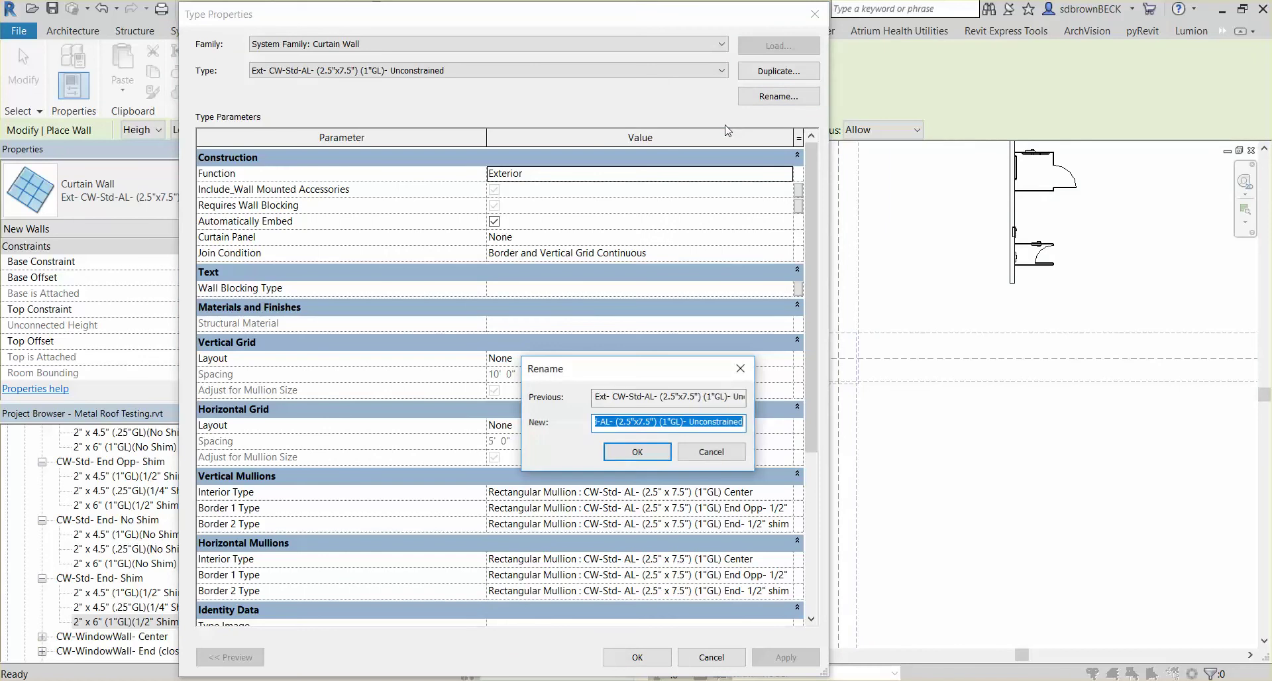
{"action": "left_click", "coordinate": [632, 422]}
{"action": "key", "text": "BackSpace"}
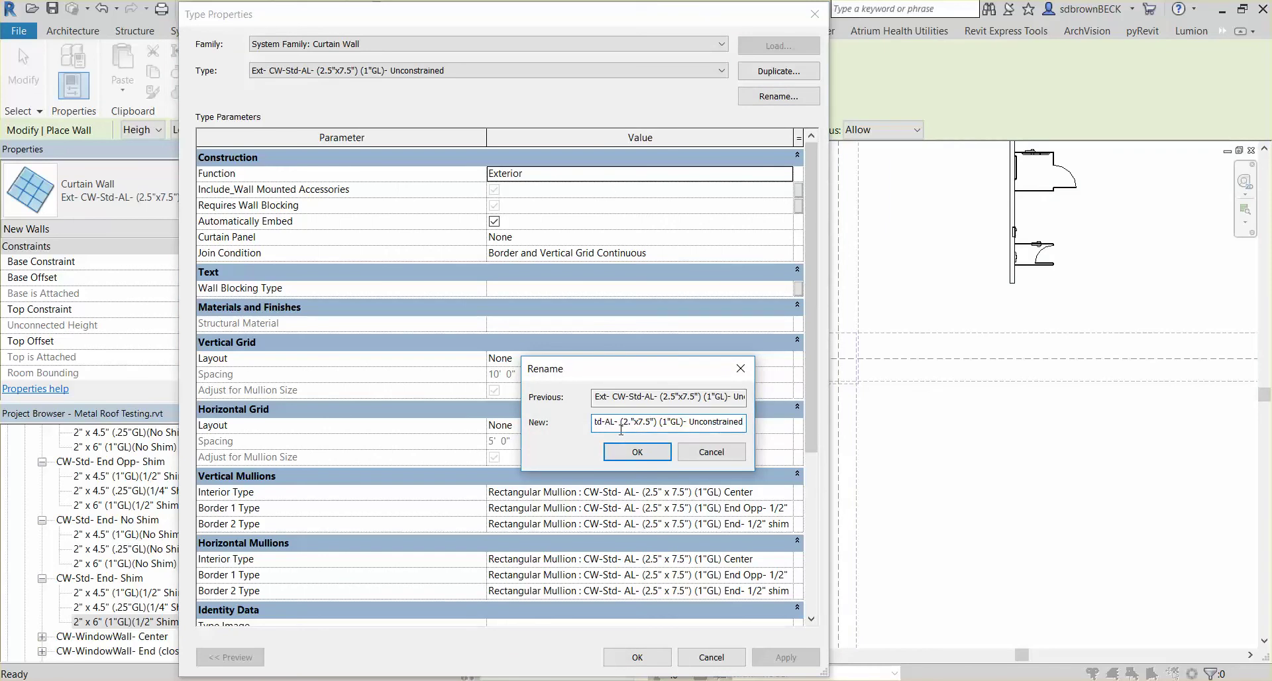
{"action": "key", "text": "BackSpace"}
{"action": "left_click", "coordinate": [651, 424]}
{"action": "key", "text": "BackSpace"}
{"action": "key", "text": "BackSpace"}
{"action": "key", "text": "BackSpace"}
{"action": "type", "text": "6"}
{"action": "left_click", "coordinate": [634, 445]}
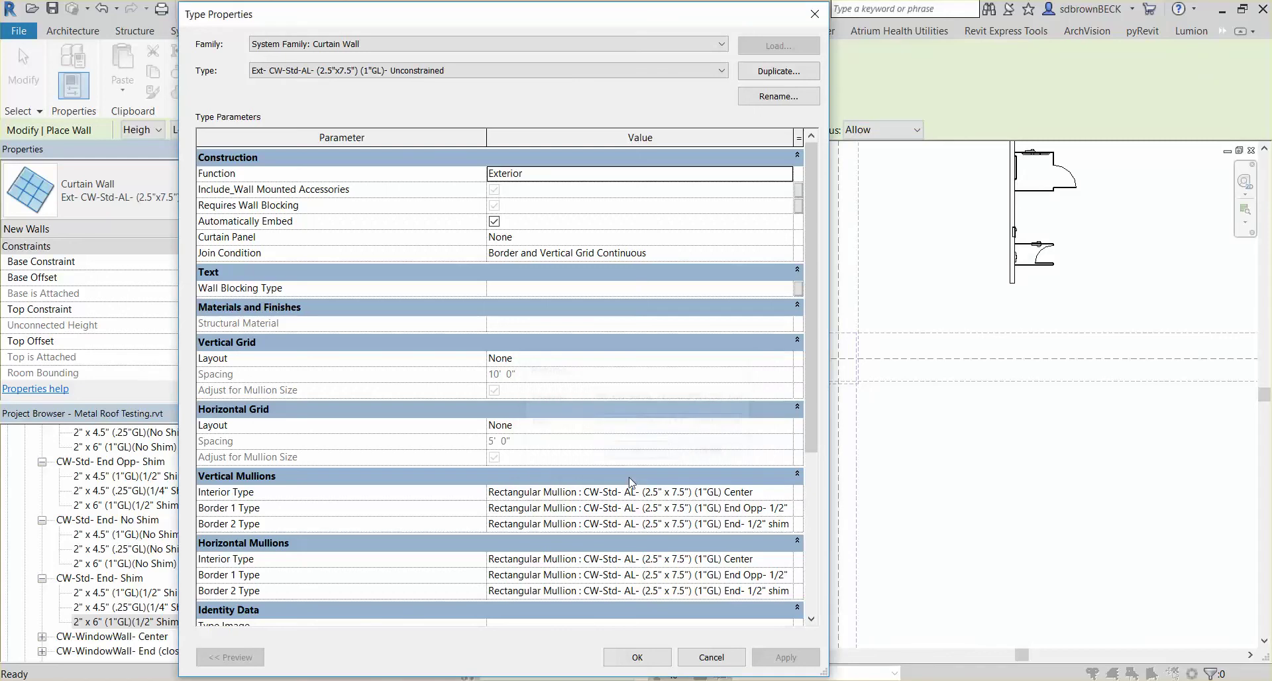
{"action": "left_click", "coordinate": [629, 656]}
{"action": "left_click", "coordinate": [891, 467]}
- Place the curtain wall's end point and finish drawing the wall
{"action": "left_click", "coordinate": [1084, 468]}
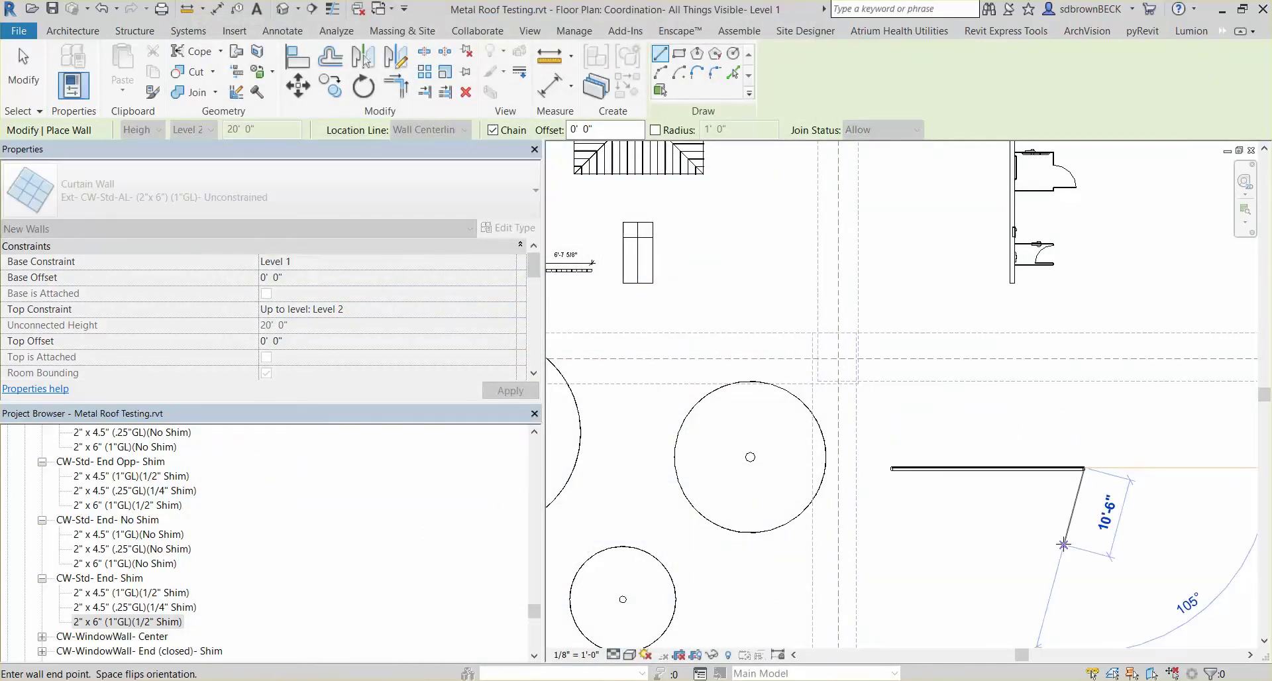
{"action": "scroll", "coordinate": [1057, 533], "scroll_direction": "up", "scroll_amount": 5}
{"action": "key", "text": "Escape"}
{"action": "key", "text": "Escape"}
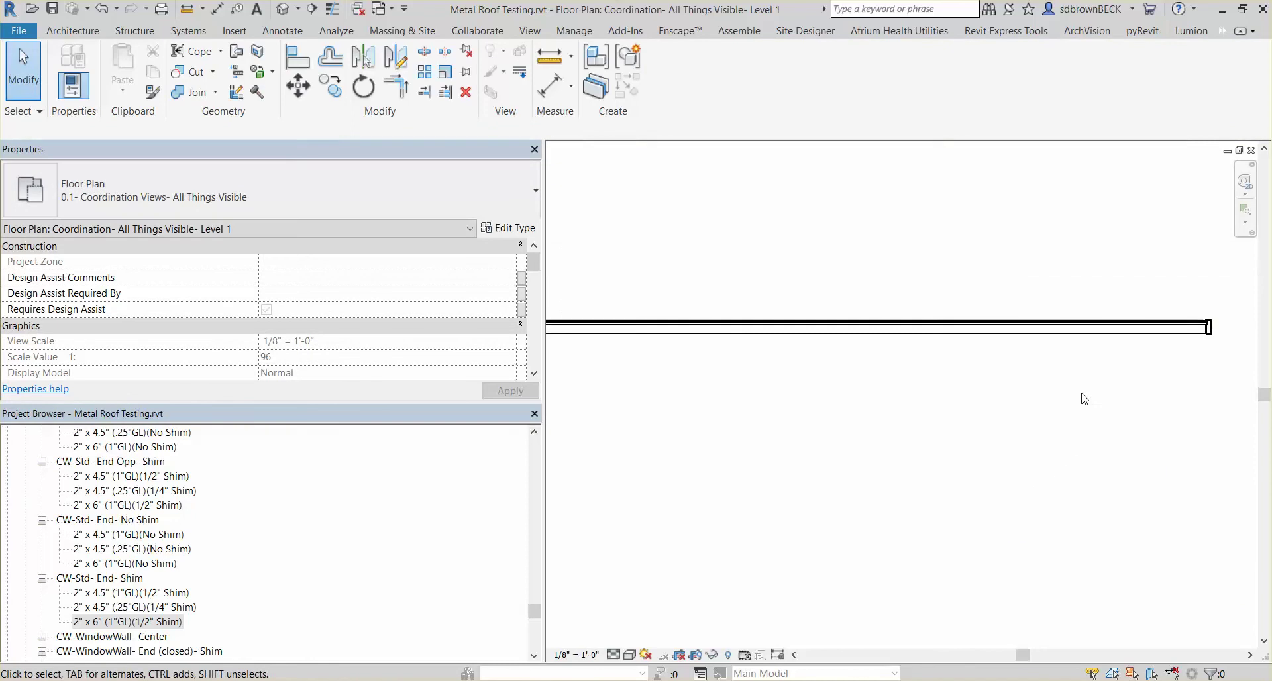
{"action": "middle_click_drag", "start_coordinate": [1079, 397], "coordinate": [983, 406]}
{"action": "scroll", "coordinate": [1065, 386], "scroll_direction": "up", "scroll_amount": 2}
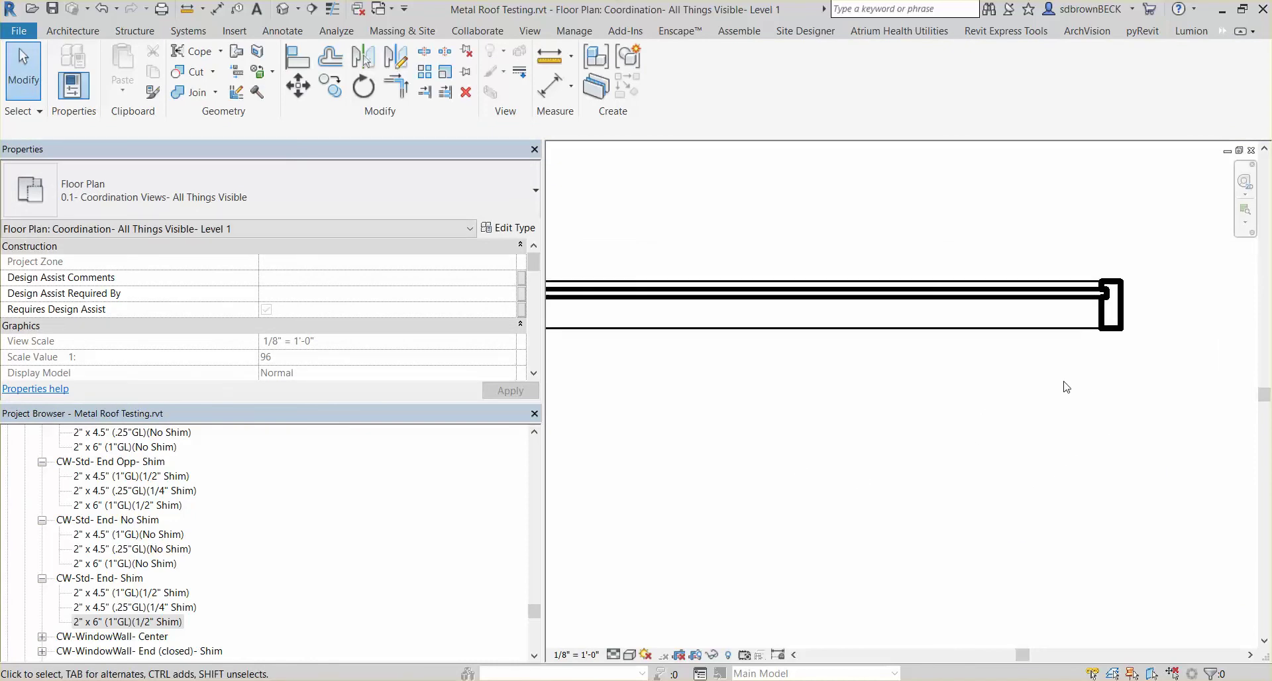
- Add an aligned dimension across the wall end showing its 6" thickness
{"action": "key", "text": "d"}
{"action": "key", "text": "i"}
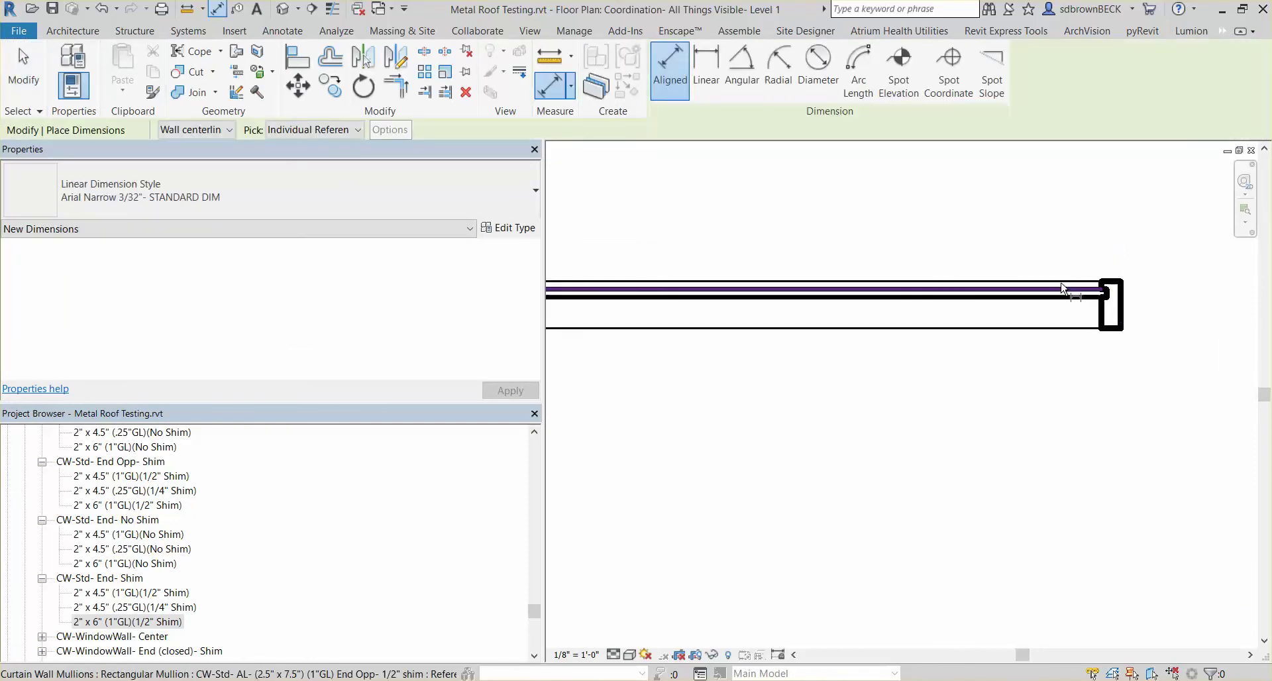
{"action": "left_click", "coordinate": [1061, 288]}
{"action": "scroll", "coordinate": [1030, 384], "scroll_direction": "down", "scroll_amount": 2}
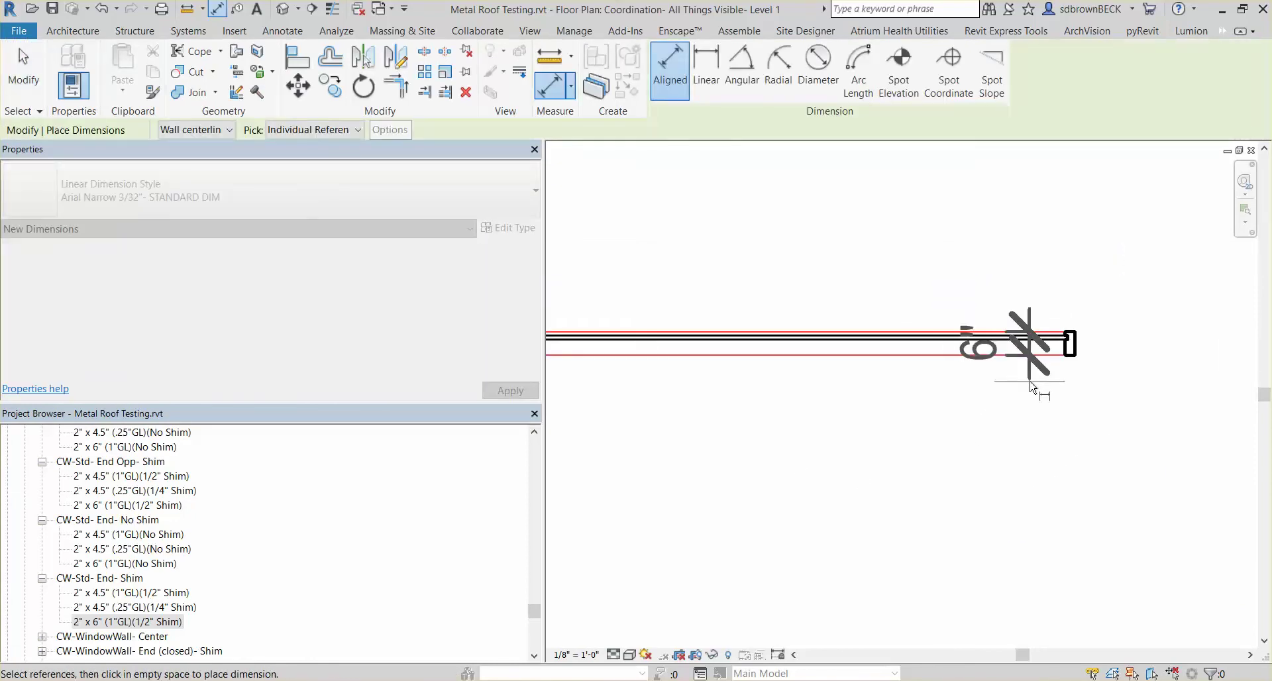
{"action": "key", "text": "Escape"}
{"action": "key", "text": "Escape"}
{"action": "scroll", "coordinate": [997, 432], "scroll_direction": "down", "scroll_amount": 2}
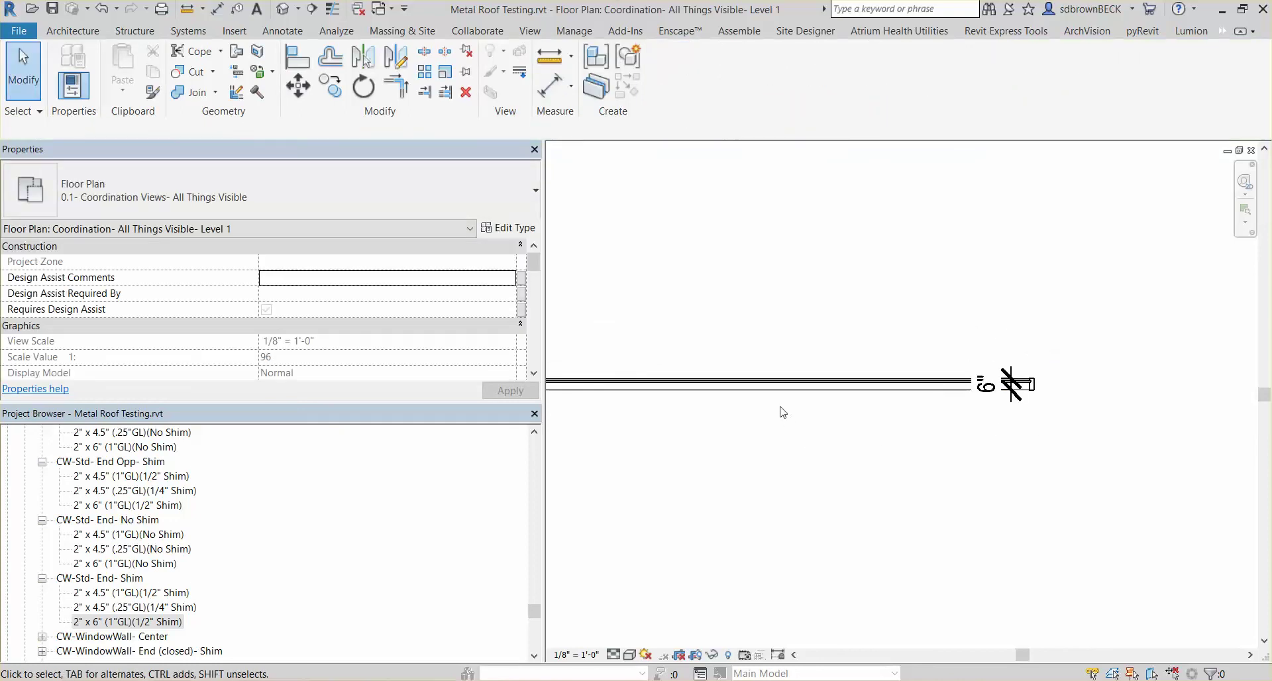
{"action": "left_click_drag", "start_coordinate": [535, 614], "coordinate": [538, 576]}
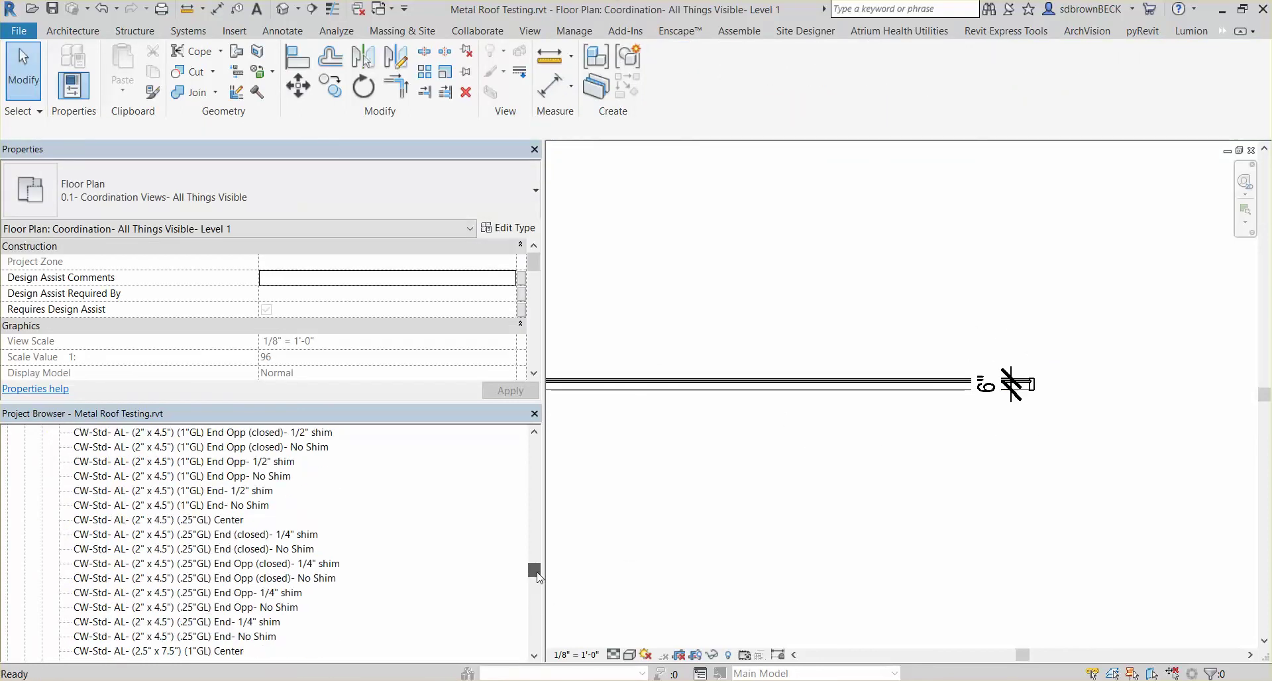
{"action": "scroll", "coordinate": [275, 542], "scroll_direction": "down", "scroll_amount": 4}
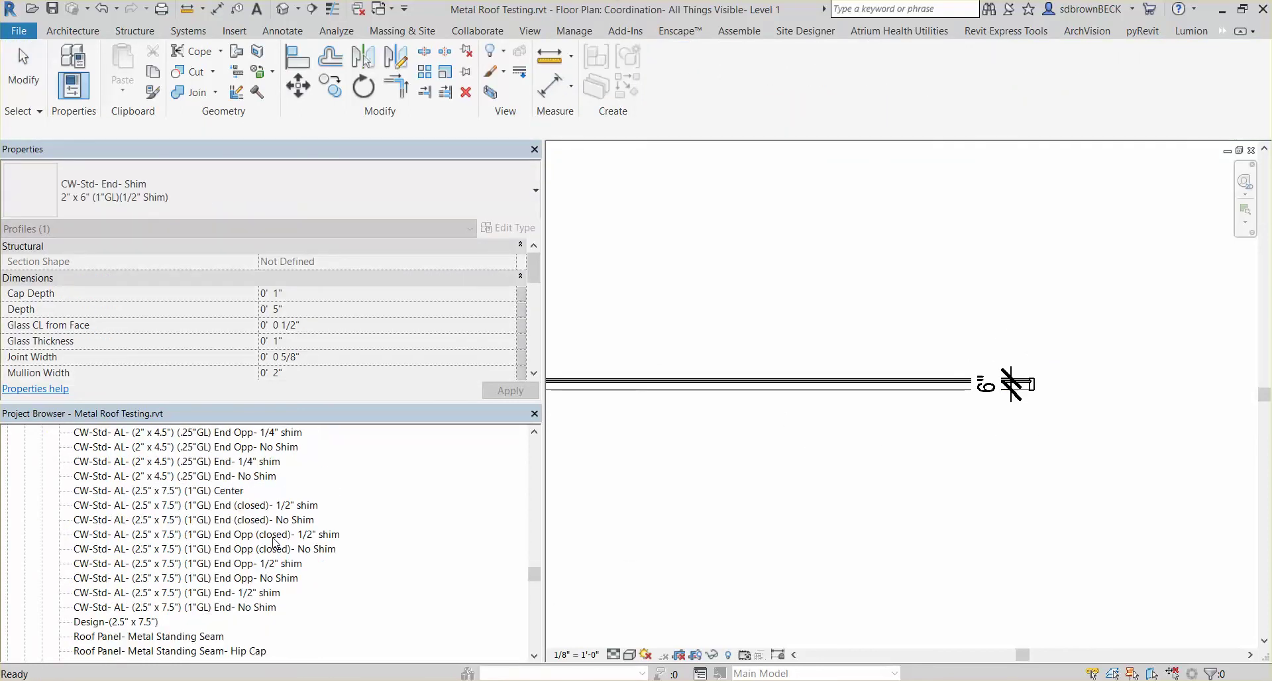
- Rename the Center mullion type from (2.5" x 7.5") to CW-Std- AL- (2" x 6") (1"GL) Center
{"action": "left_click", "coordinate": [204, 491]}
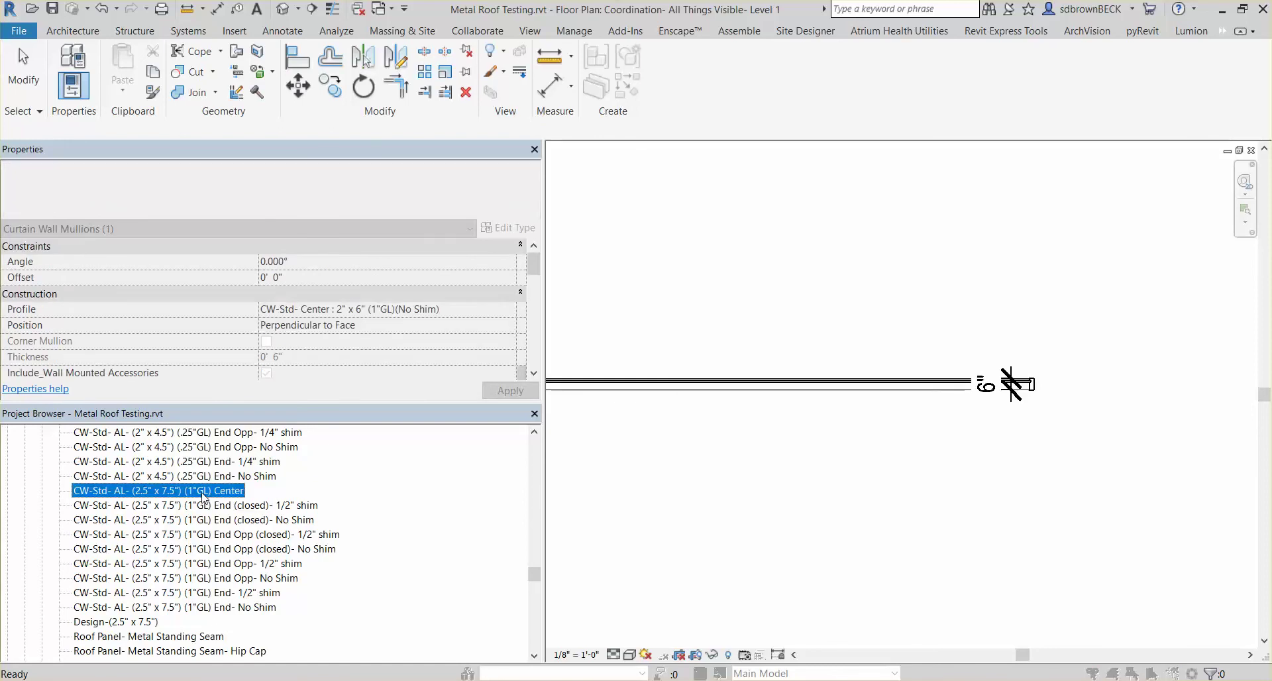
{"action": "double_click", "coordinate": [204, 493]}
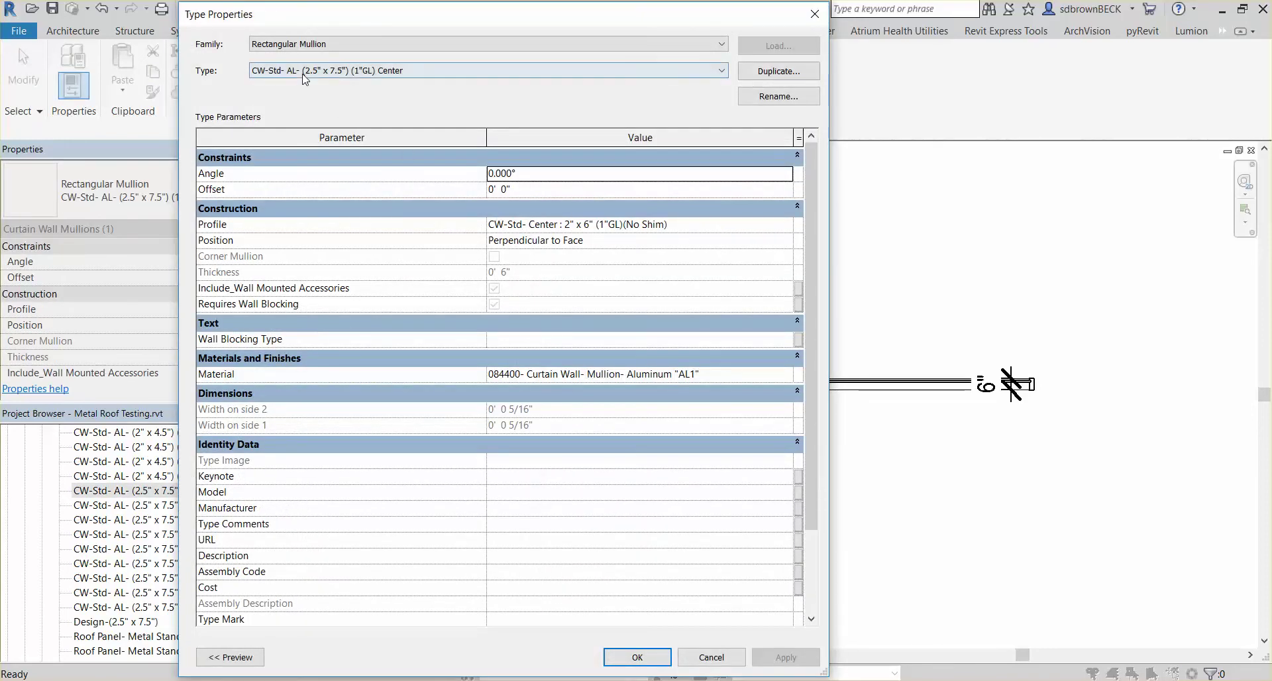
{"action": "left_click", "coordinate": [764, 97]}
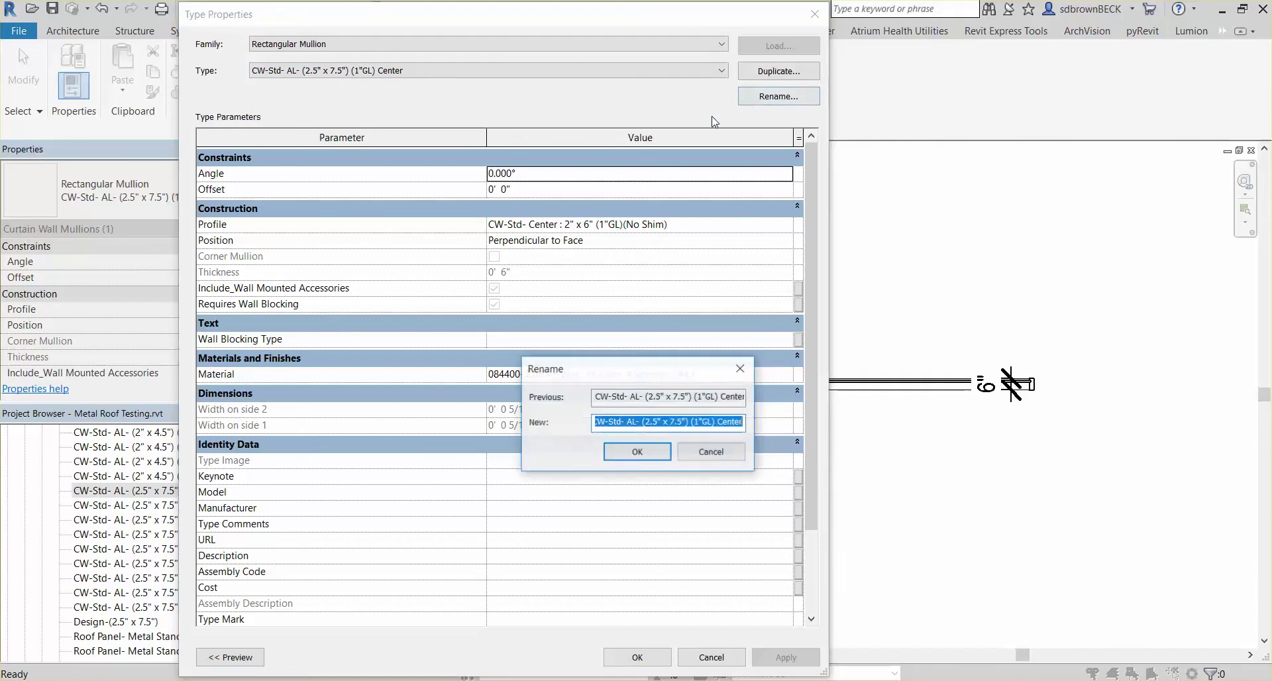
{"action": "left_click", "coordinate": [657, 422]}
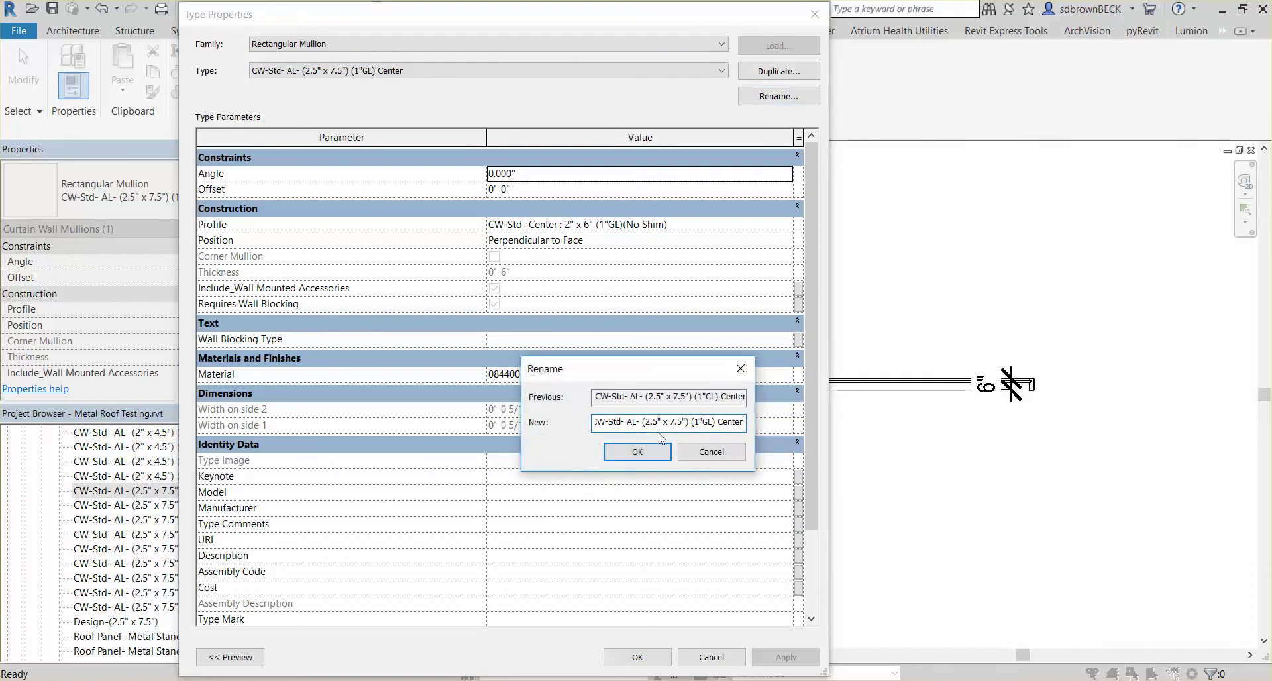
{"action": "key", "text": "BackSpace"}
{"action": "key", "text": "BackSpace"}
{"action": "left_click", "coordinate": [673, 422]}
{"action": "key", "text": "BackSpace"}
{"action": "key", "text": "BackSpace"}
{"action": "key", "text": "BackSpace"}
{"action": "type", "text": "6"}
{"action": "left_click", "coordinate": [637, 452]}
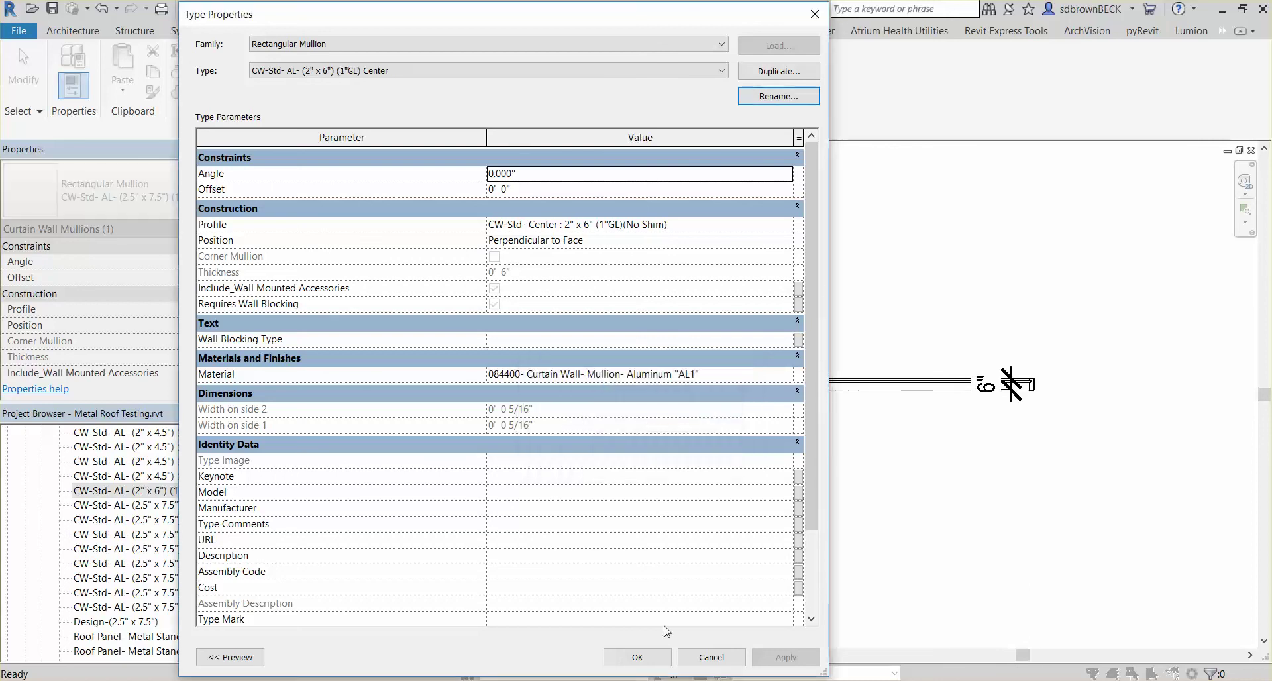
{"action": "left_click", "coordinate": [638, 657]}
- Begin renaming the End (closed)- 1/2" shim mullion type, changing 7.5 to 6 and 2.5 to 2
{"action": "double_click", "coordinate": [226, 506]}
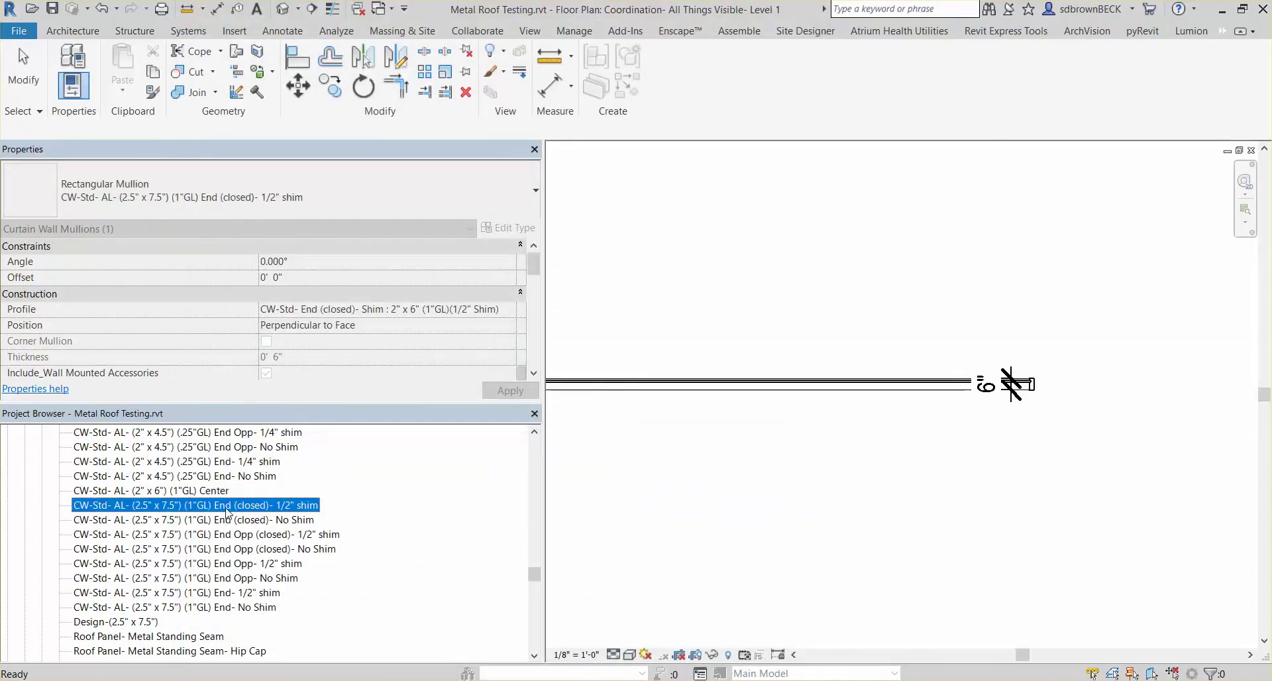
{"action": "left_click", "coordinate": [777, 96]}
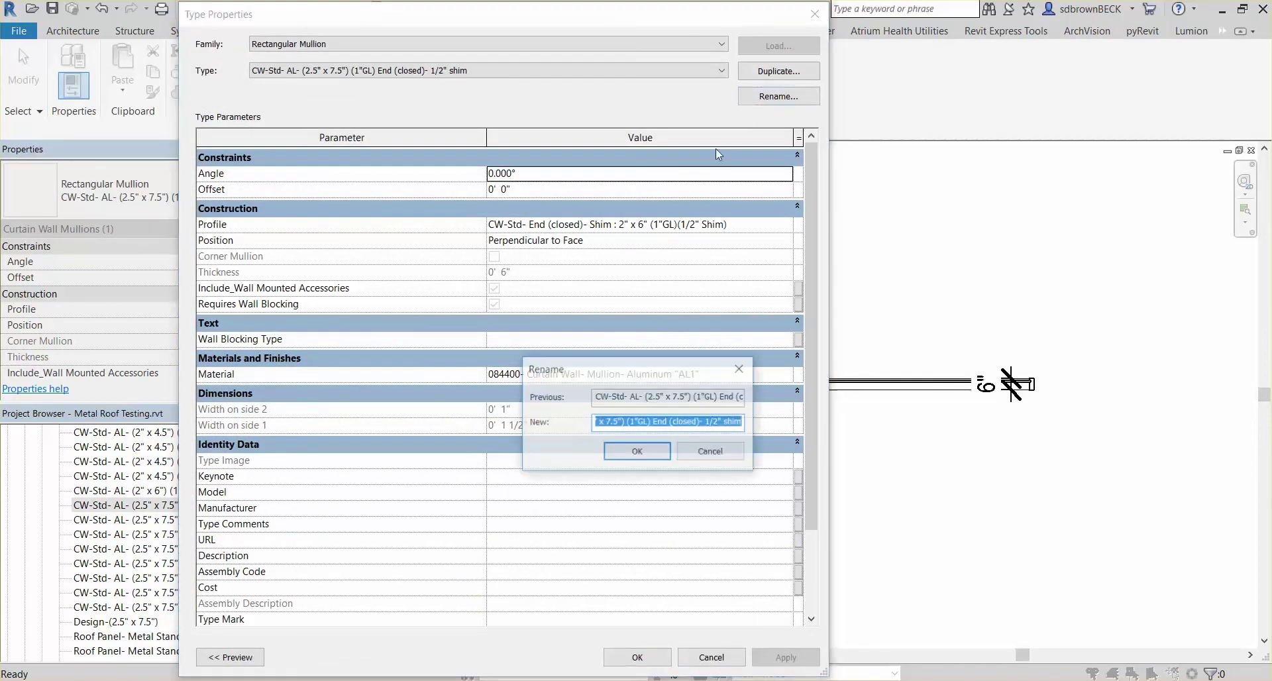
{"action": "left_click", "coordinate": [616, 424]}
{"action": "key", "text": "BackSpace"}
{"action": "key", "text": "BackSpace"}
{"action": "key", "text": "BackSpace"}
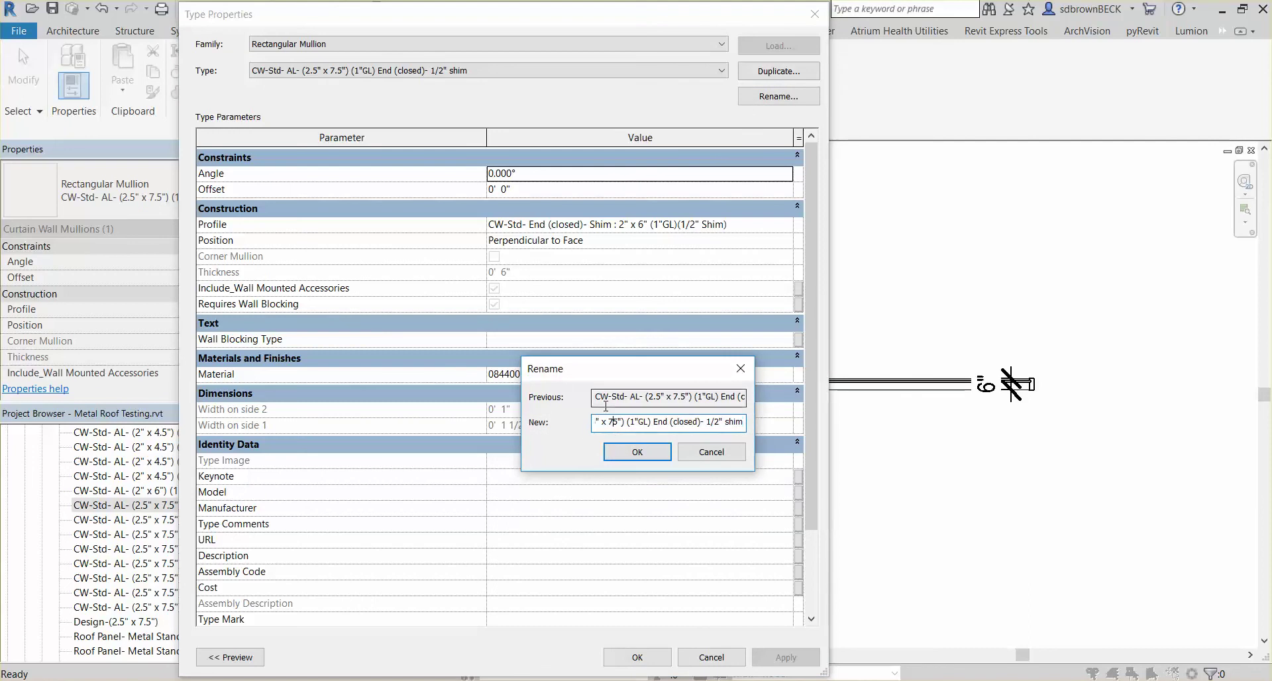
{"action": "type", "text": "6"}
{"action": "key", "text": "BackSpace"}
{"action": "type", "text": "6"}
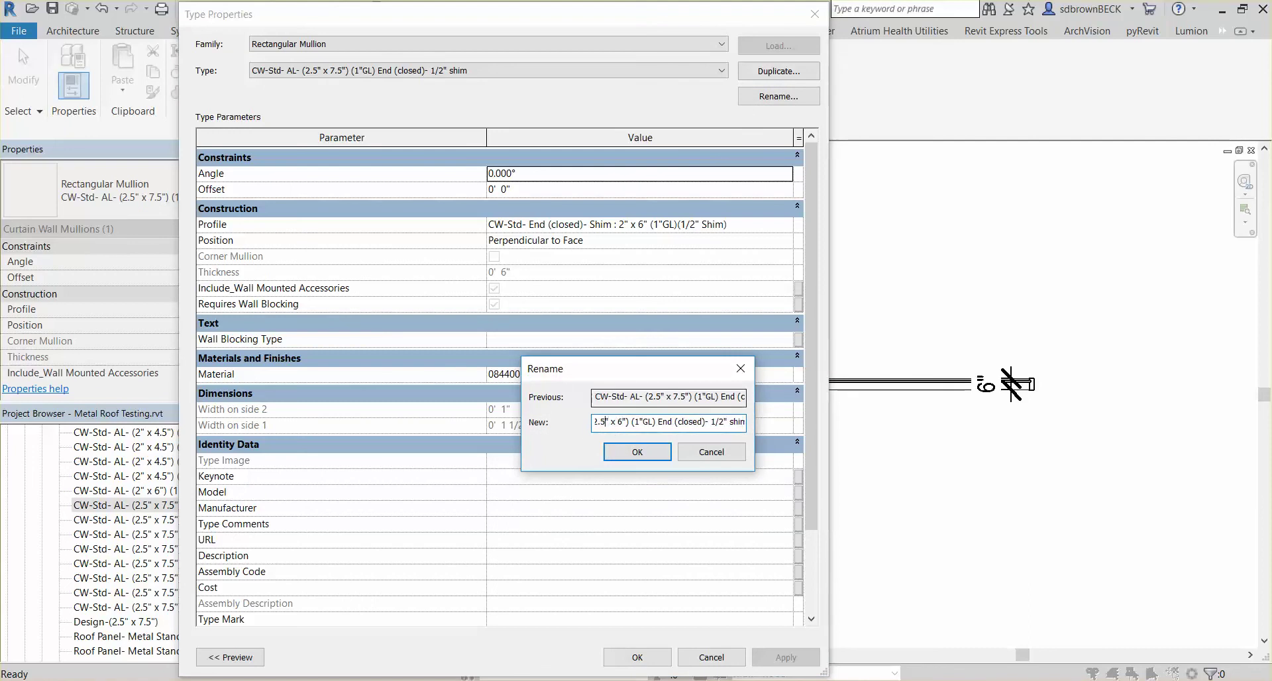
{"action": "left_click", "coordinate": [603, 422]}
{"action": "key", "text": "BackSpace"}
{"action": "key", "text": "BackSpace"}
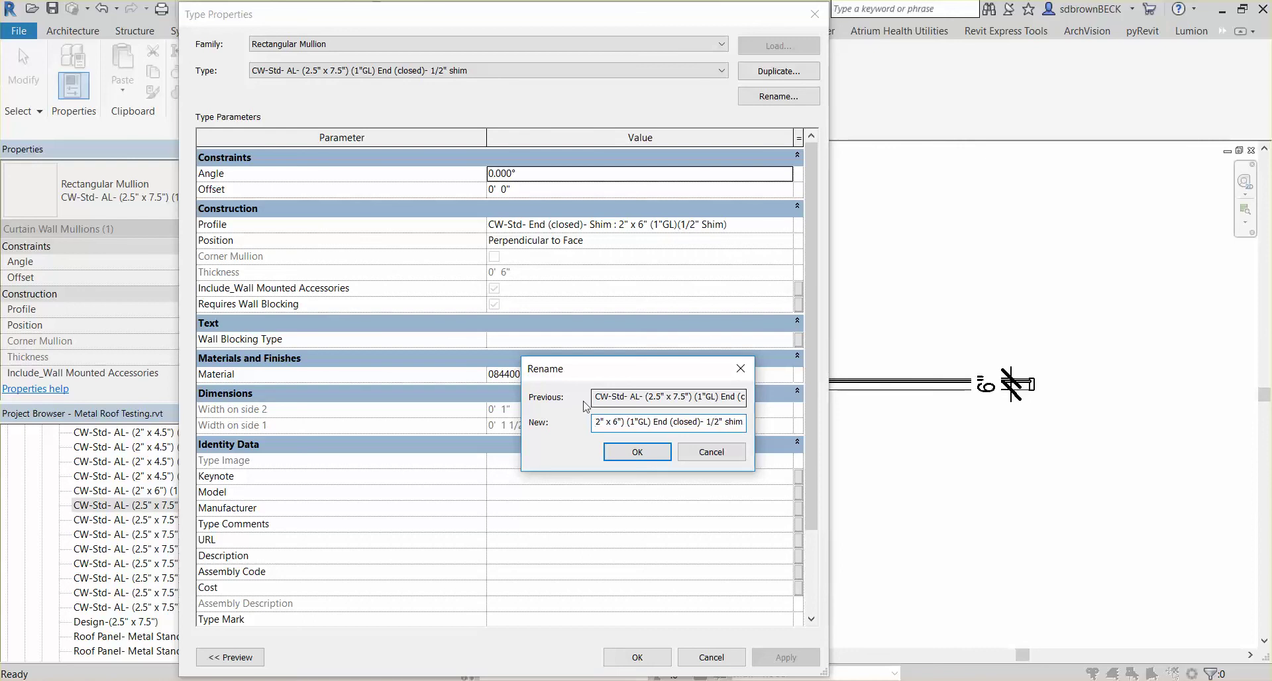